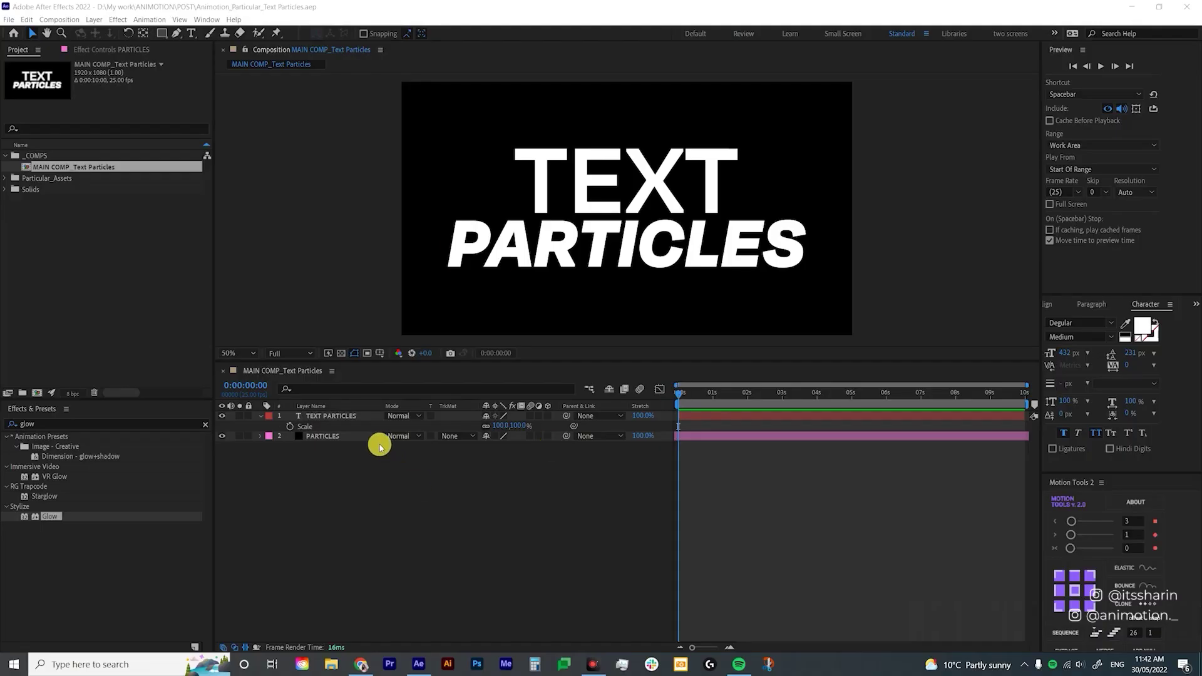
Select the PARTICLES layer and show layer source names in the timeline
left_click(353, 440)
left_click(347, 416)
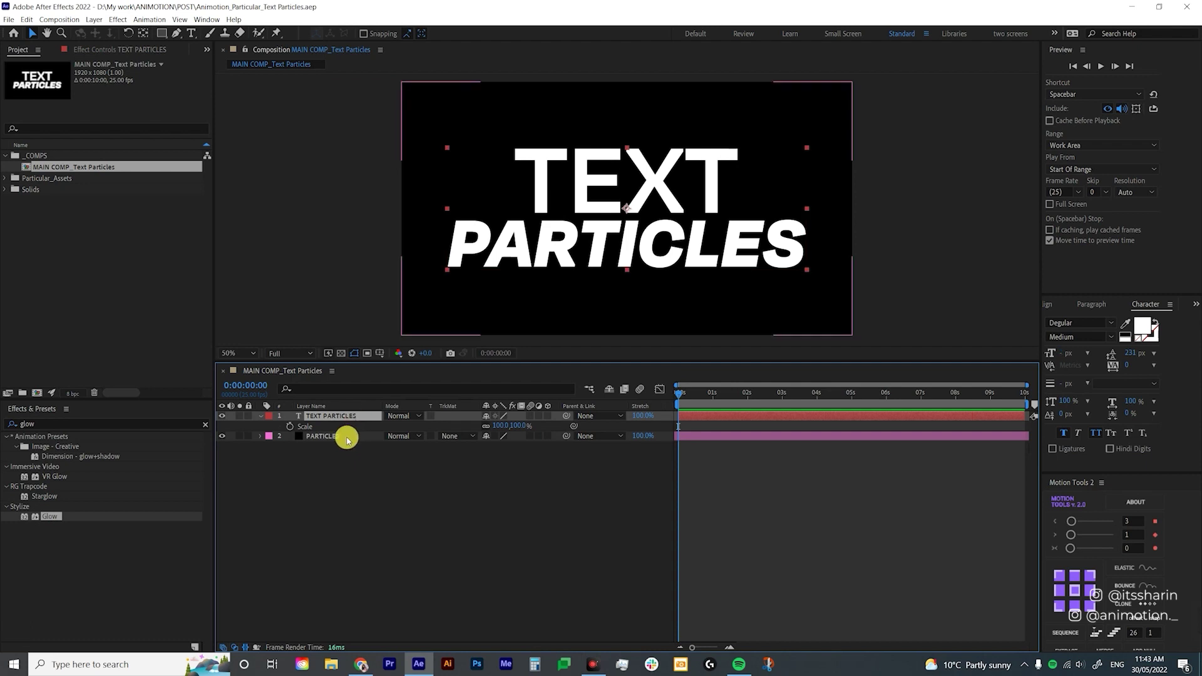
left_click(347, 438)
left_click(310, 405)
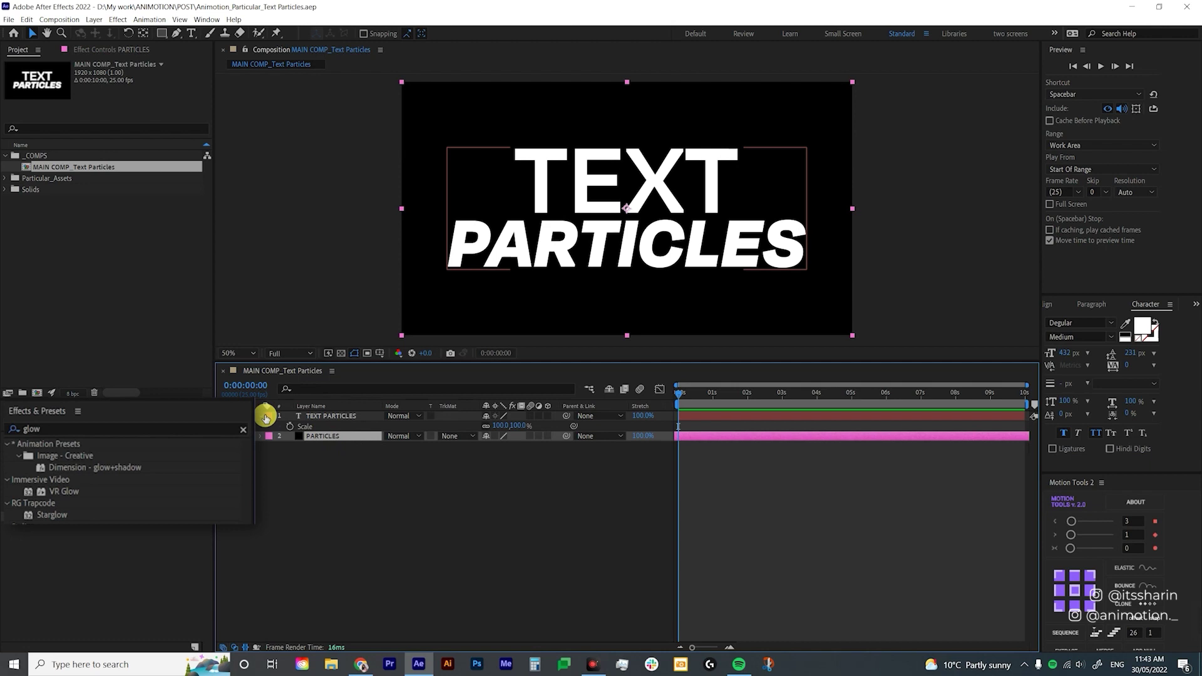
Search 'particu' in Effects & Presets and apply Trapcode Particular to the PARTICLES layer
left_click(109, 438)
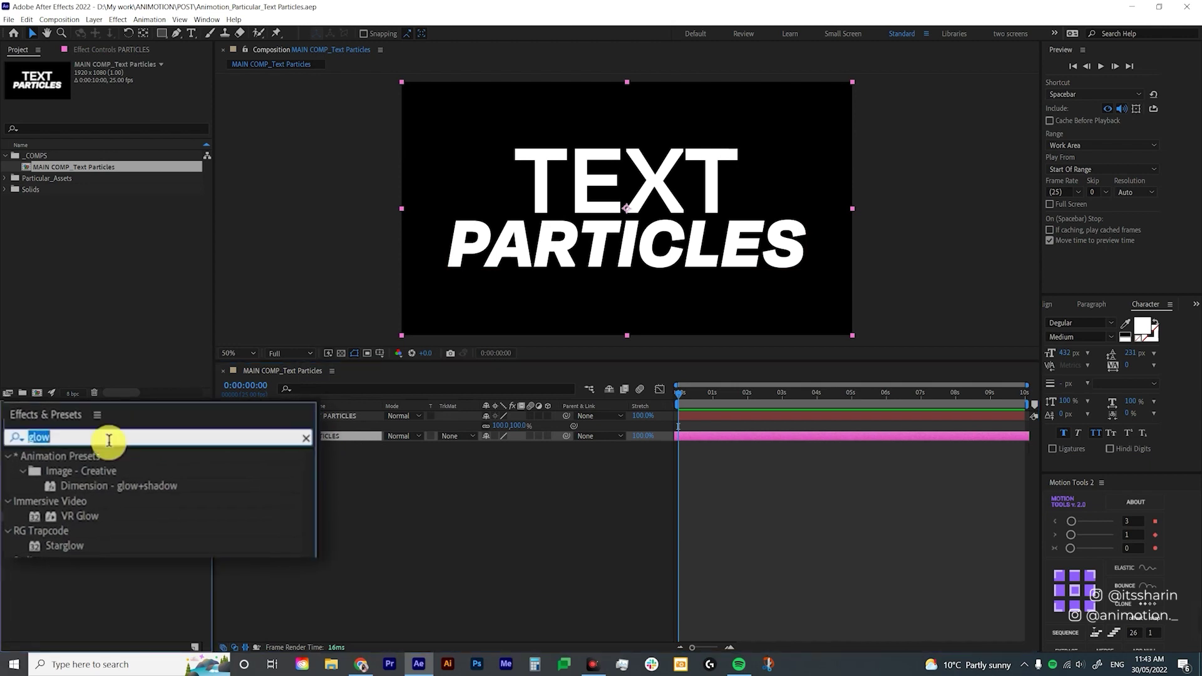
type("particu")
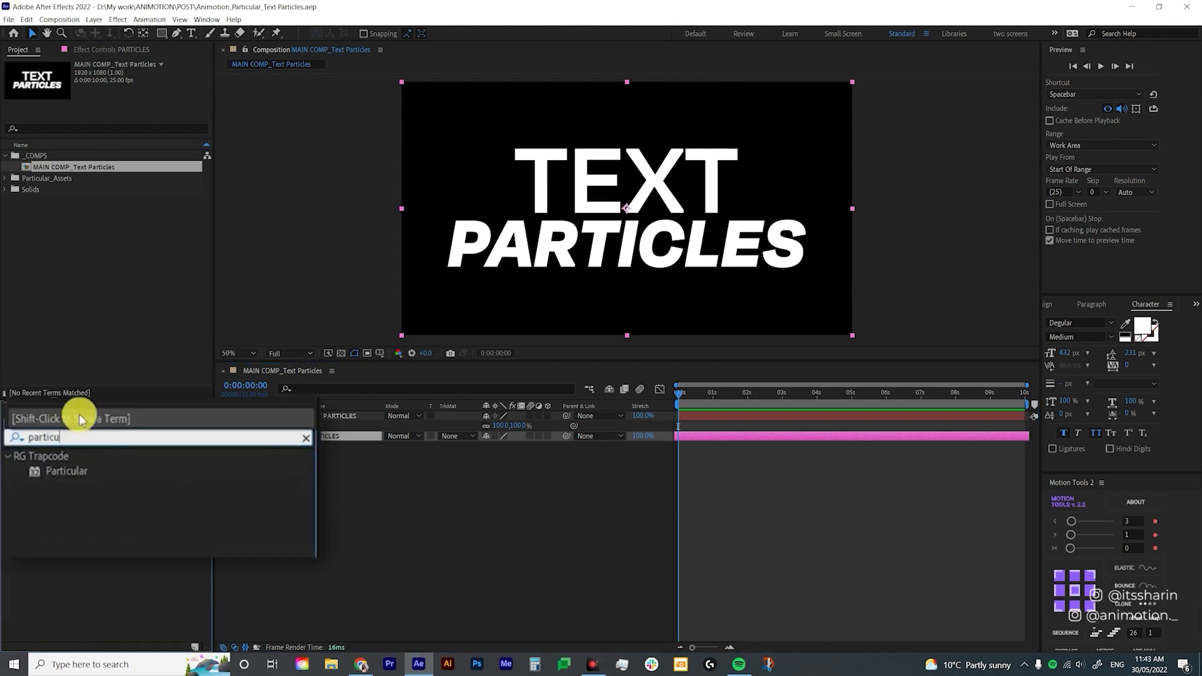
left_click_drag(45, 446, 348, 435)
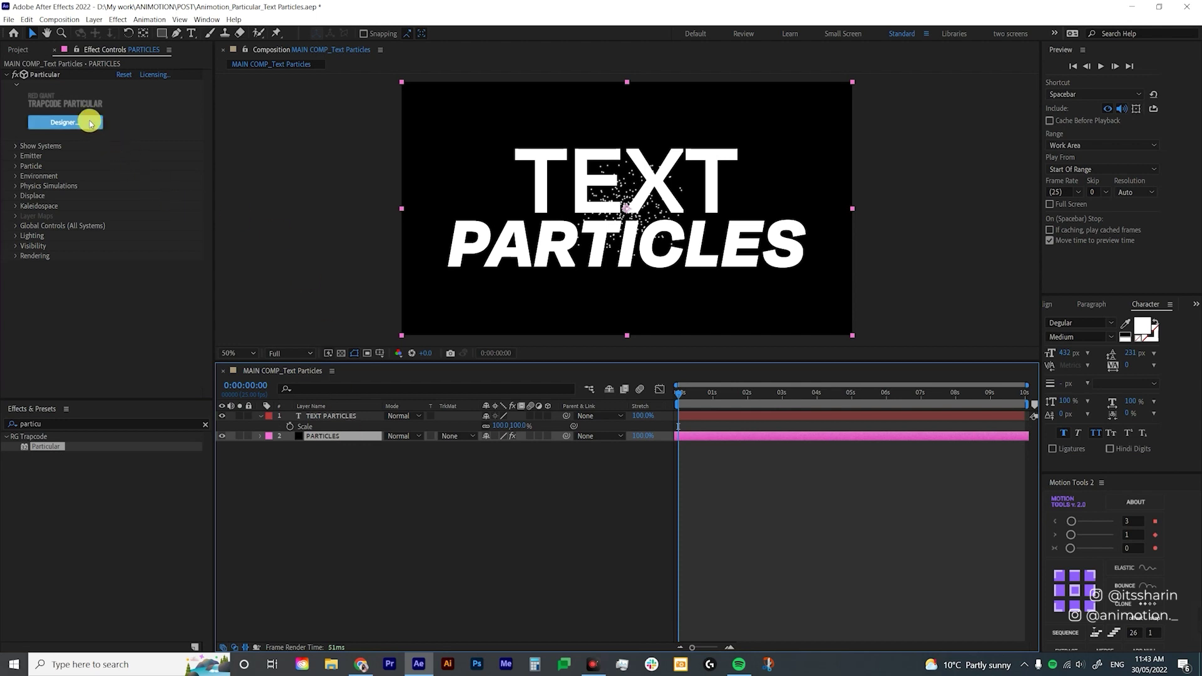
Make TEXT PARTICLES a hidden 3D layer, then open Particular Designer for PARTICLES
left_click(363, 415)
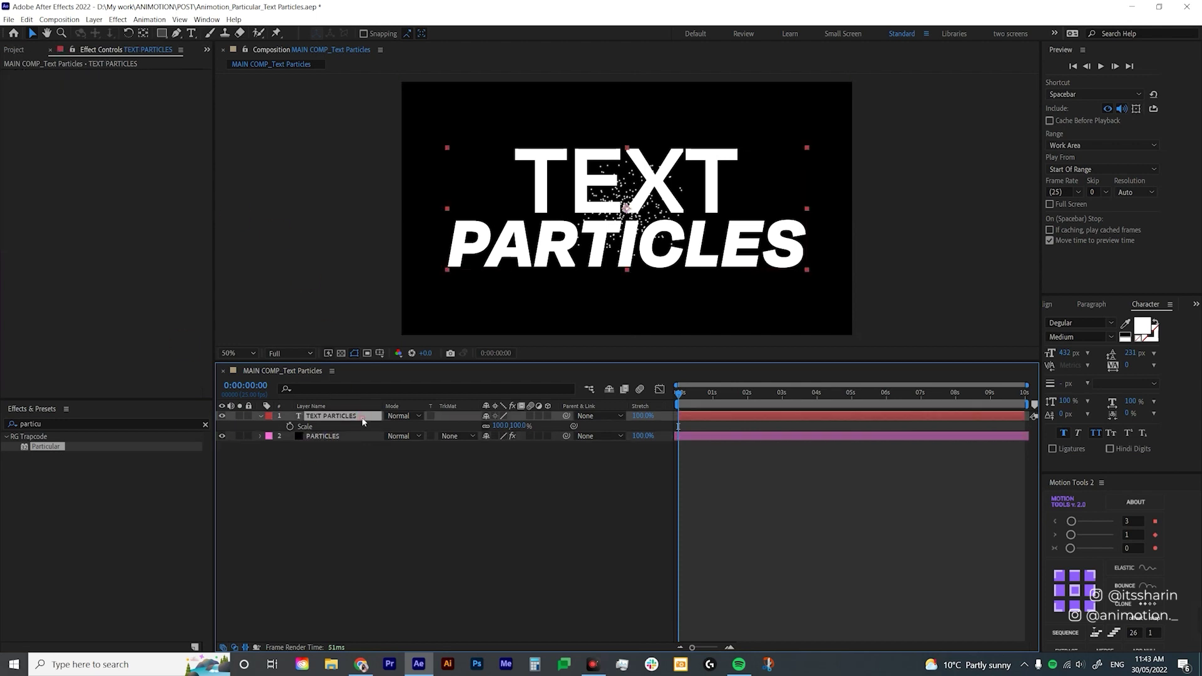
left_click(558, 418)
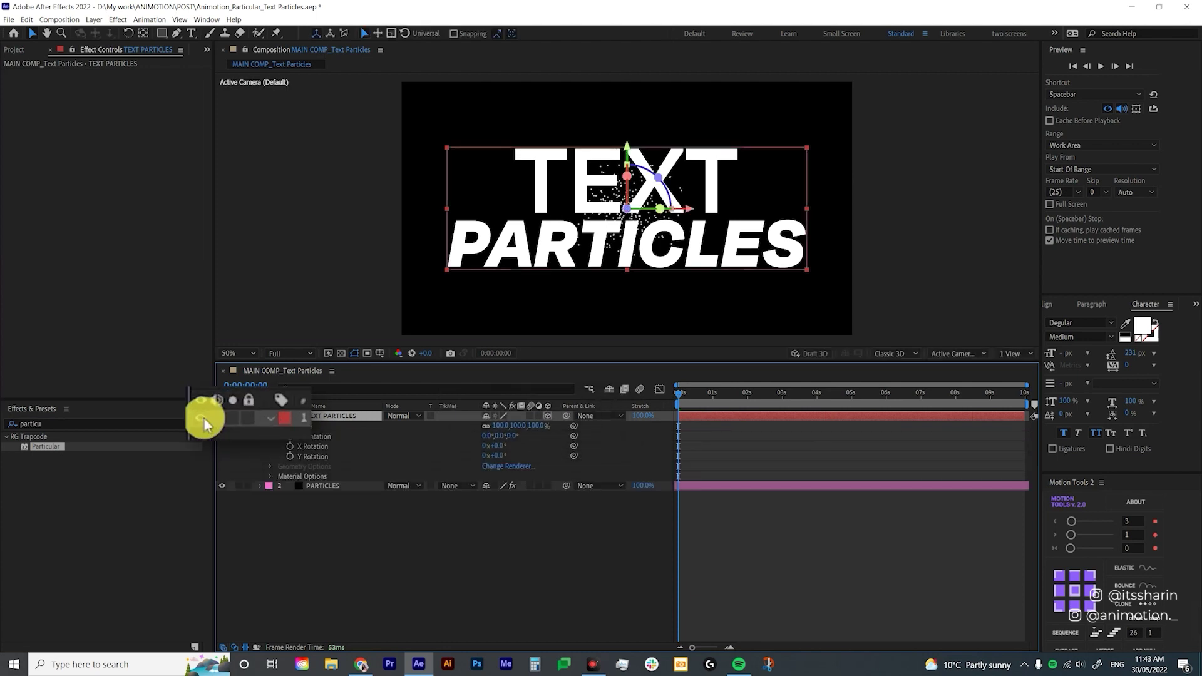
left_click(204, 417)
left_click(329, 486)
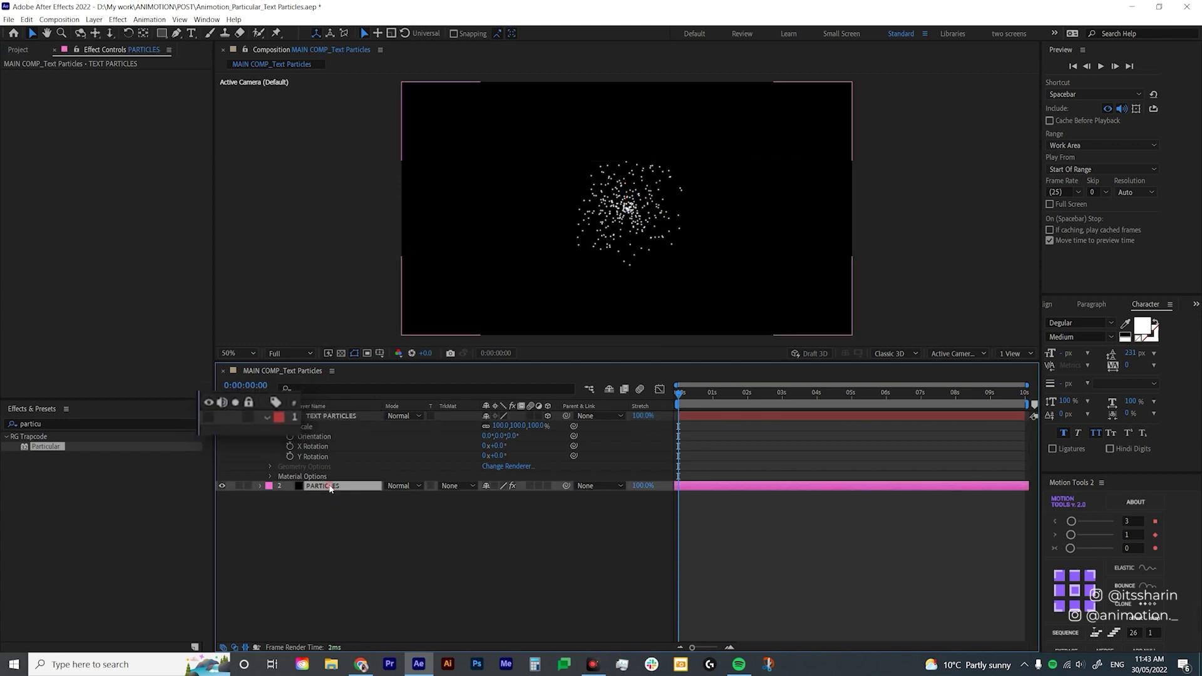
left_click(86, 128)
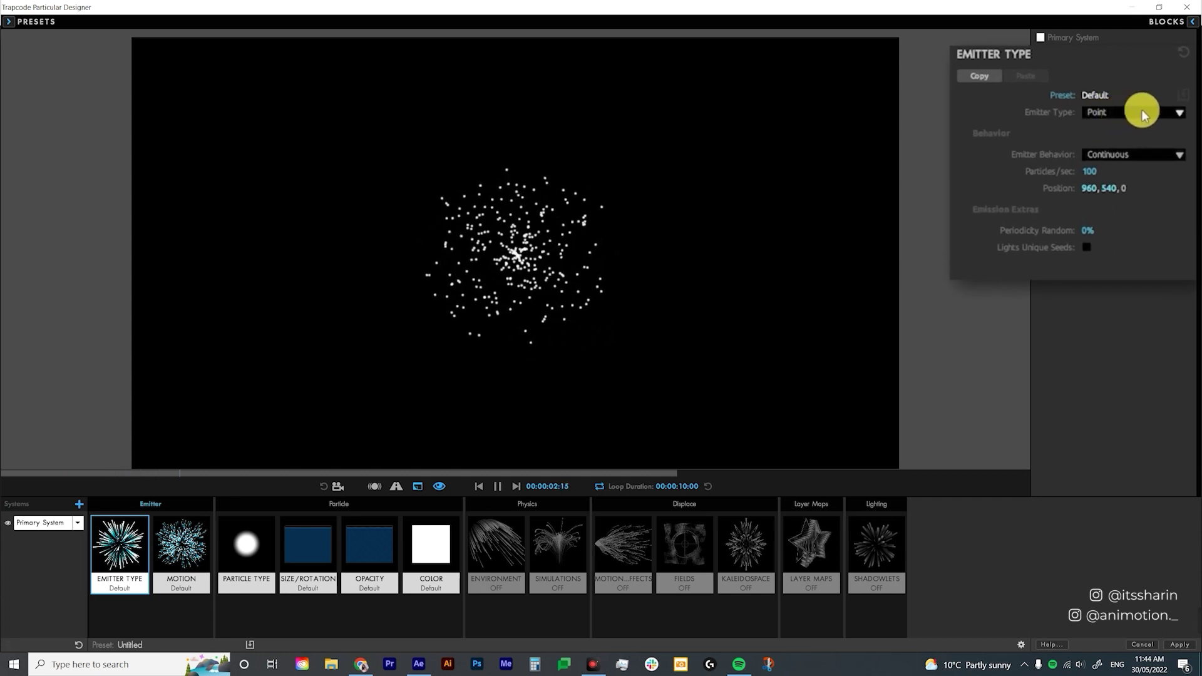
Set the Emitter Type to Text/Mask using the TEXTPARTICLES layer
left_click(1144, 116)
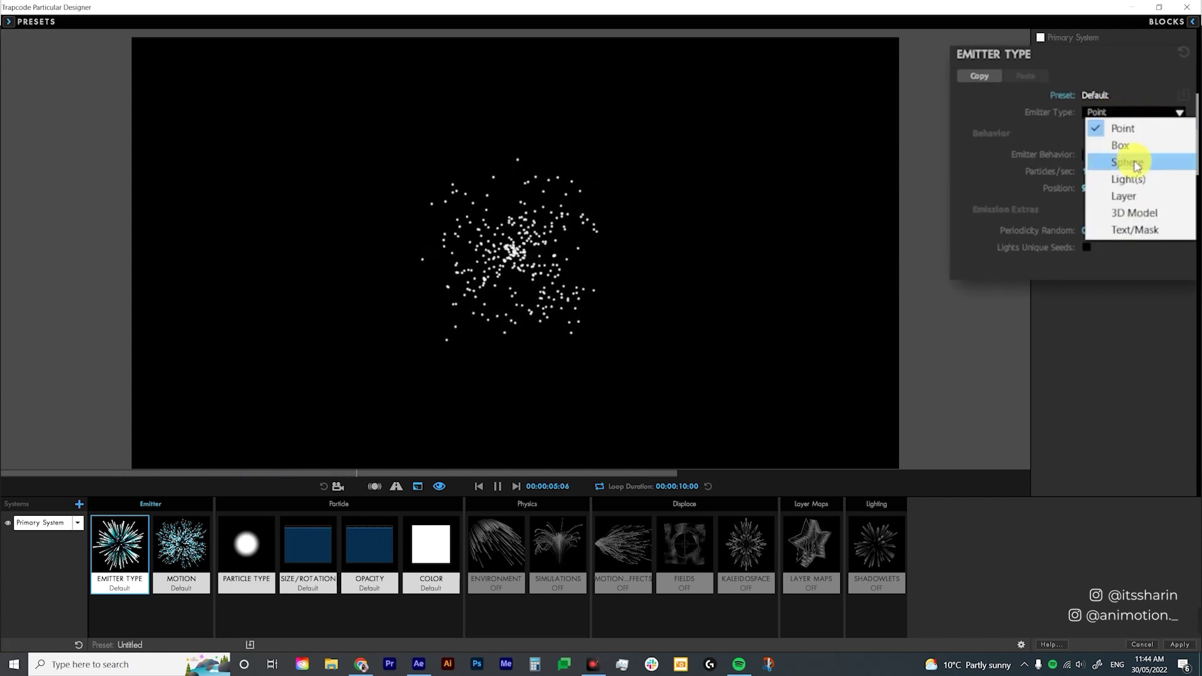
left_click(1176, 233)
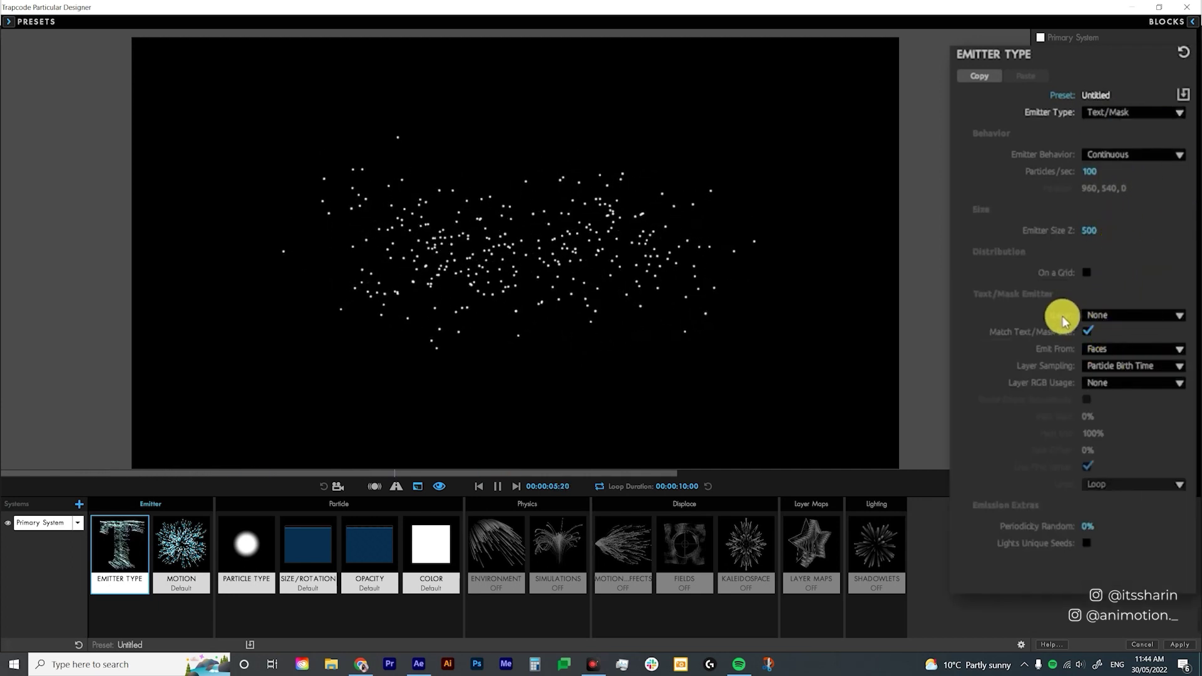
left_click(1137, 317)
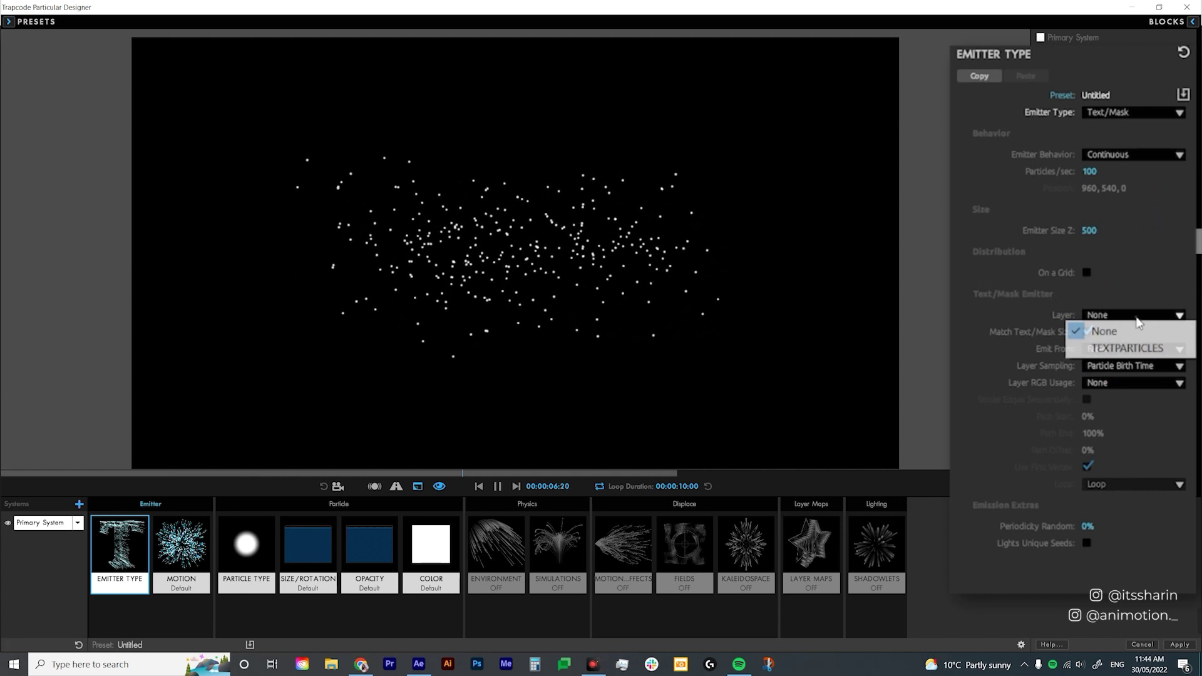
left_click(1174, 352)
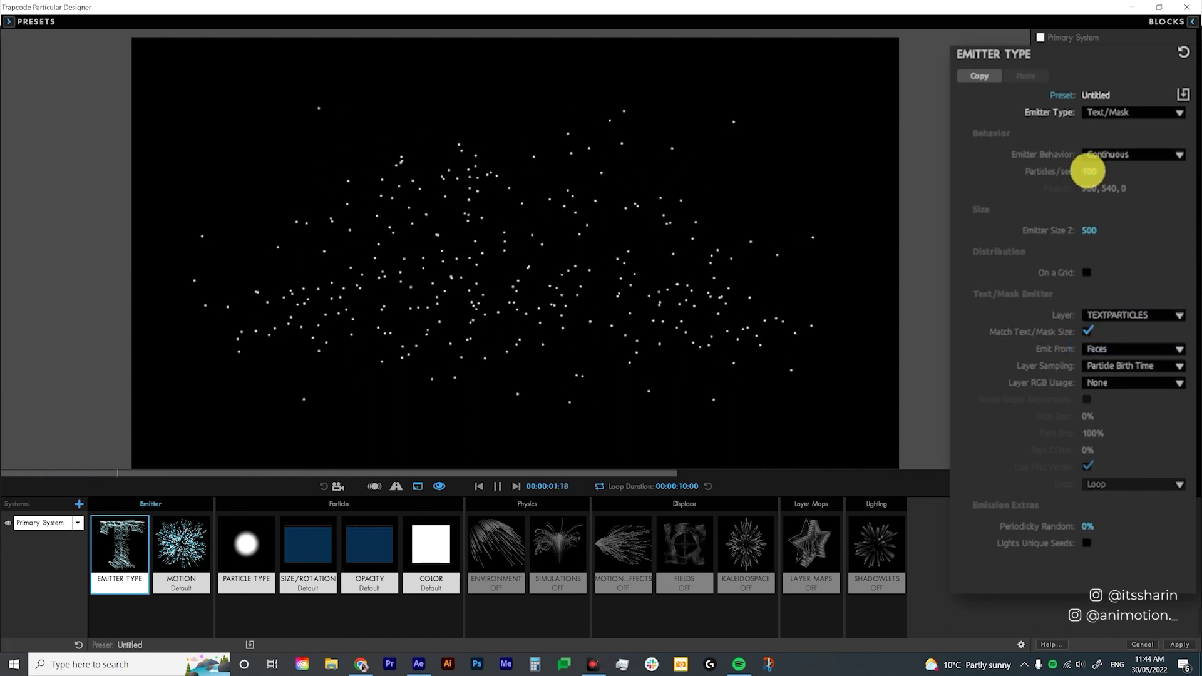
Set Particles/sec to 4000 and Emit From to Faces
left_click(1094, 173)
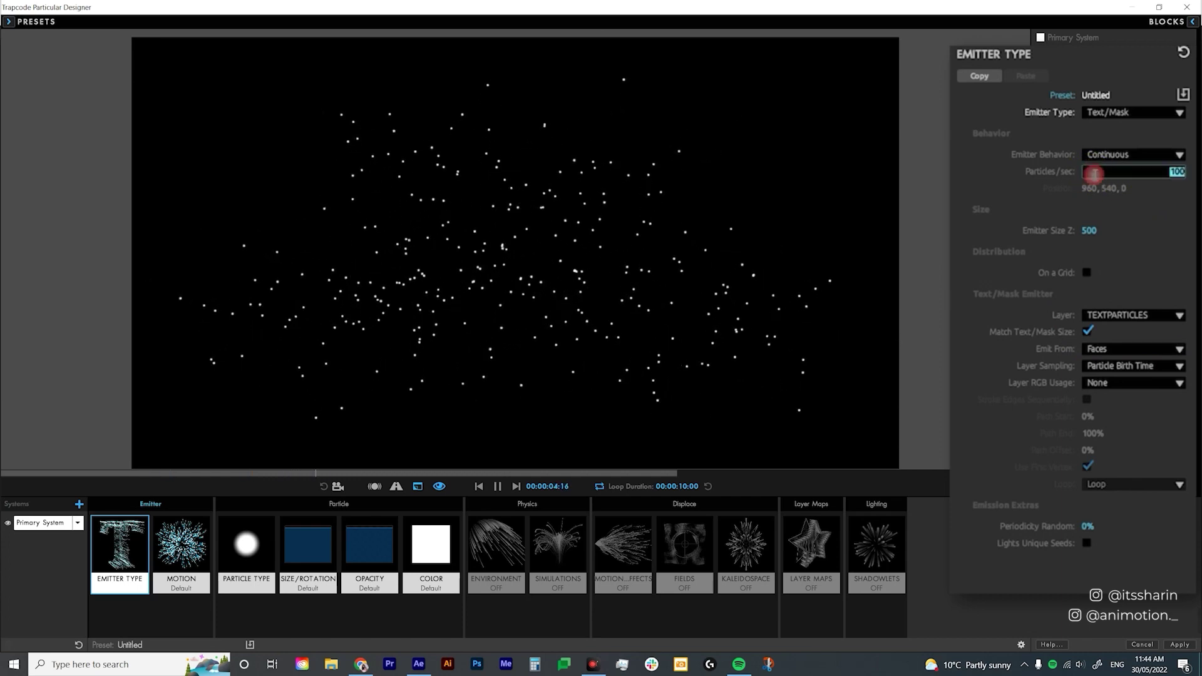
key("Return")
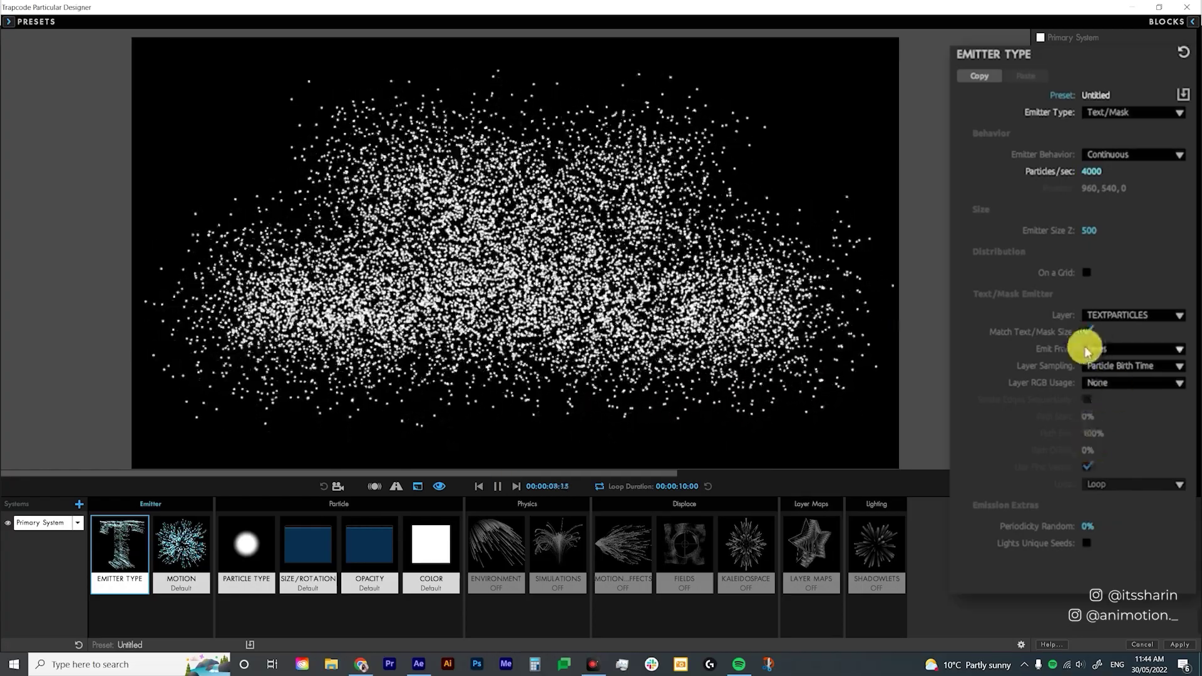
left_click(1134, 351)
left_click(1154, 371)
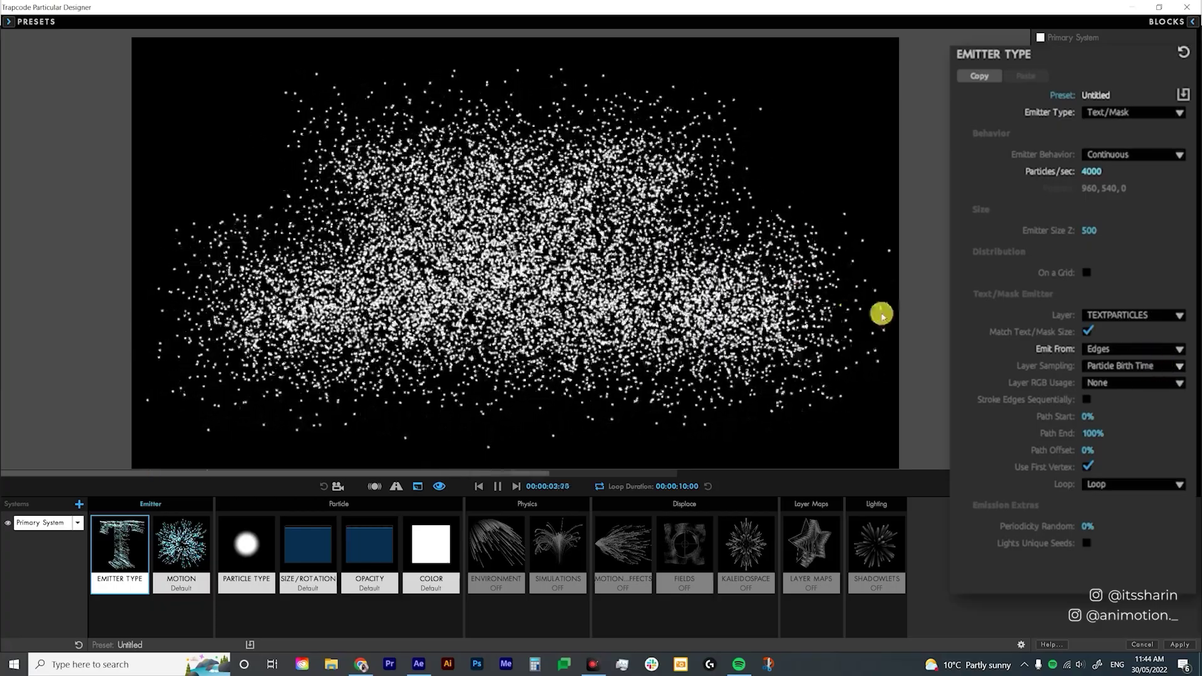
left_click(1127, 349)
left_click(1128, 387)
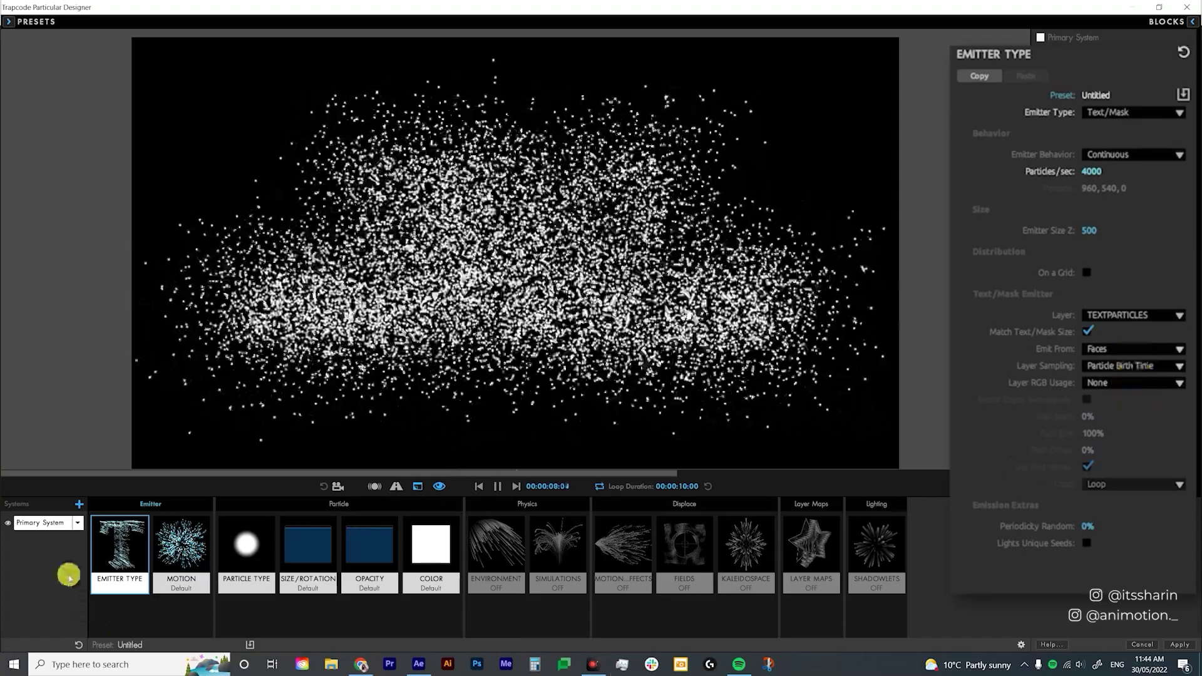
Set the Motion block's Velocity to 1.0
left_click(187, 556)
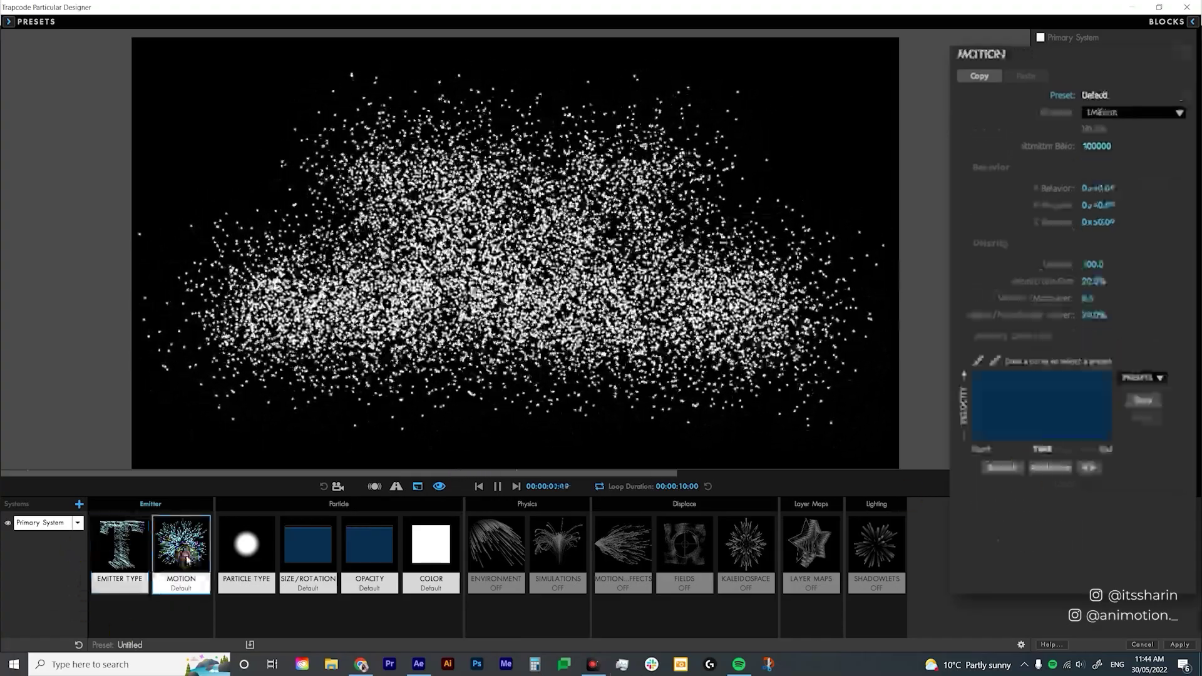
left_click(1093, 265)
type("1")
key("Return")
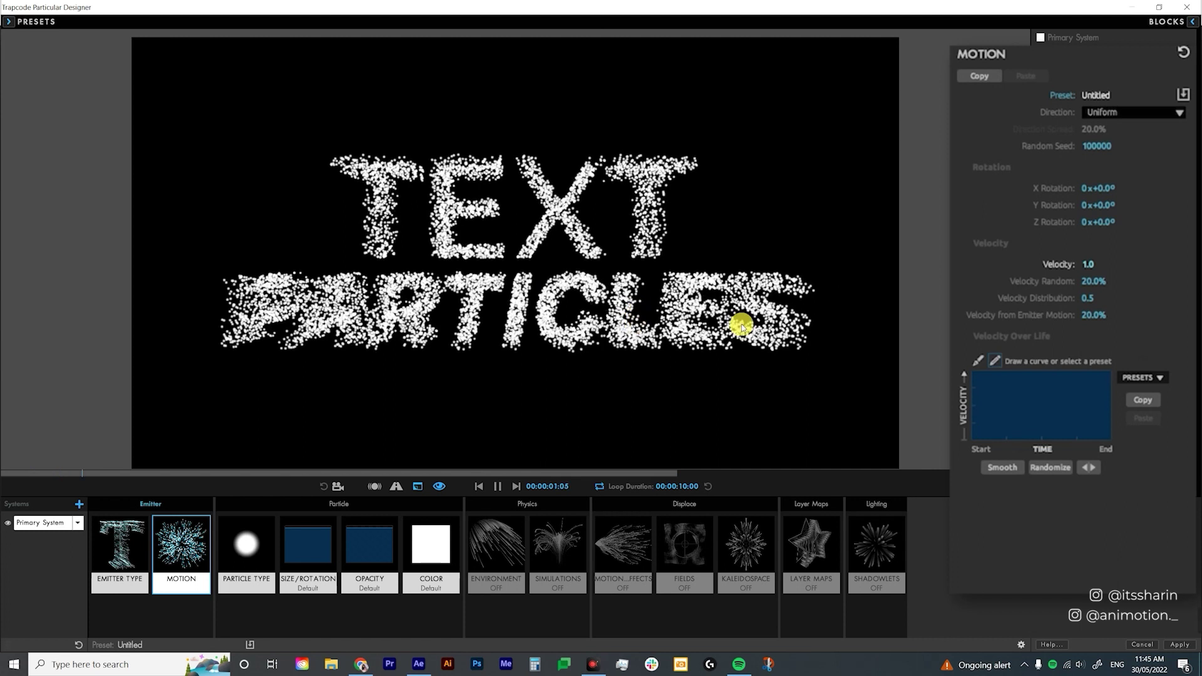
Apply the descending Velocity Over Life preset and bend the curve to peak early
left_click(1155, 380)
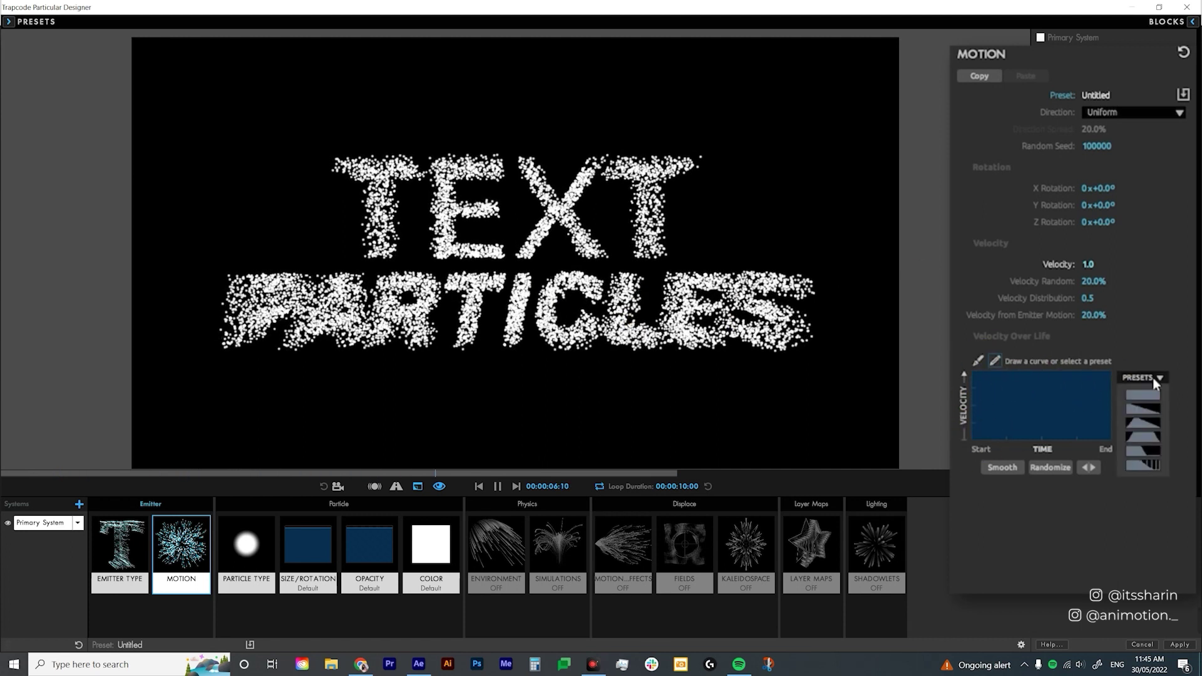
left_click(1152, 415)
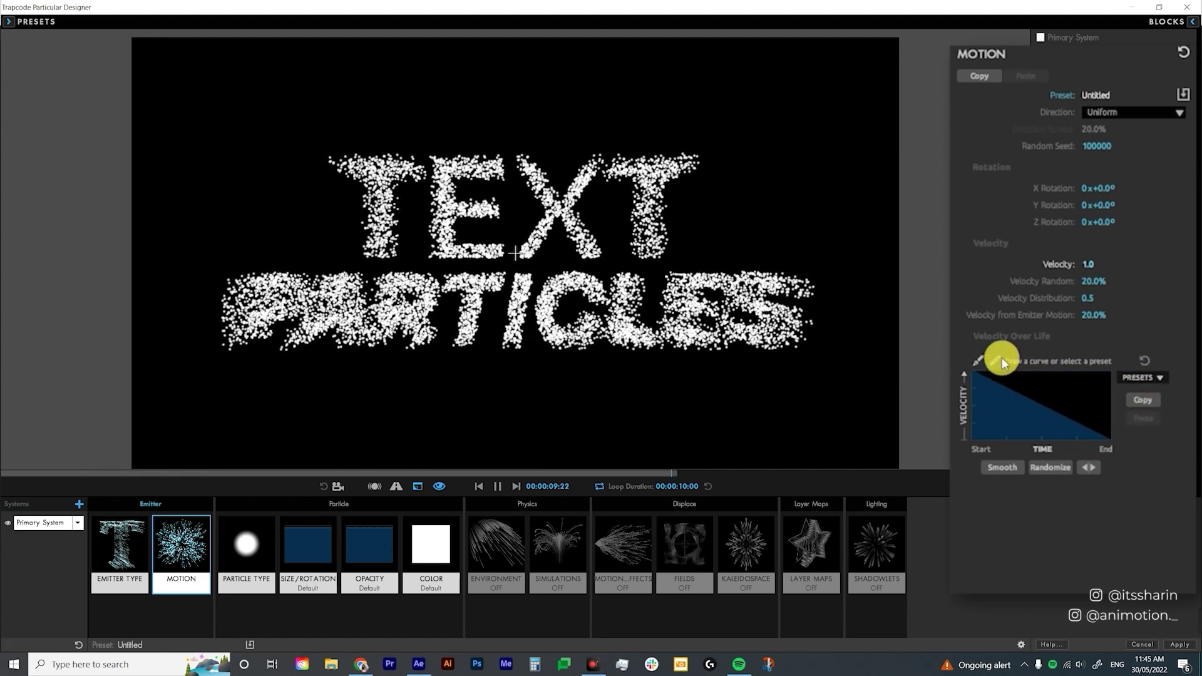
left_click(979, 361)
left_click_drag(1018, 398, 1020, 375)
Set Velocity Random to 100%
left_click(1096, 285)
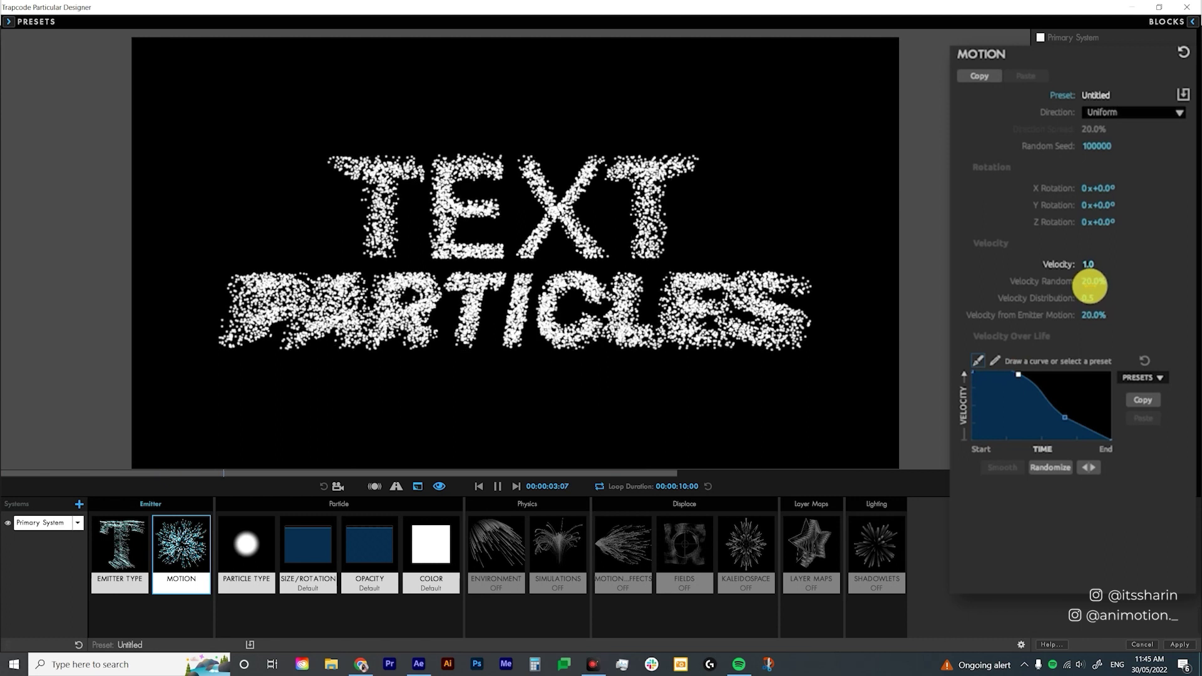
type("100")
left_click(1093, 282)
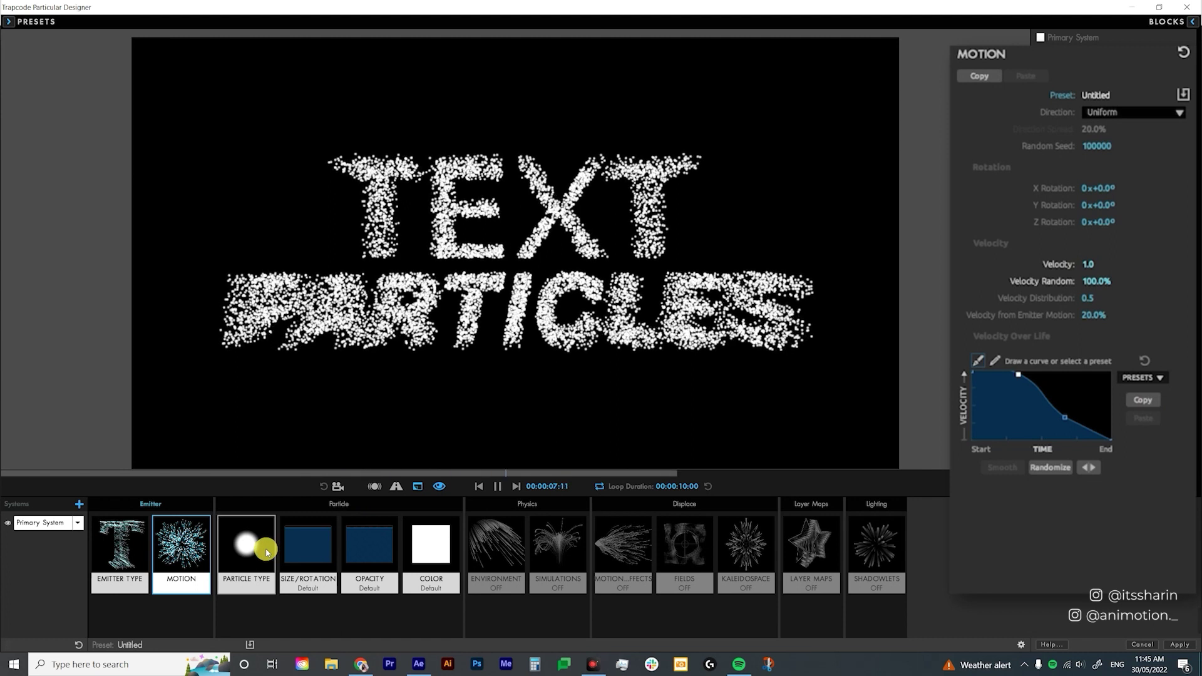
Set the particle Life to 15 seconds
left_click(266, 551)
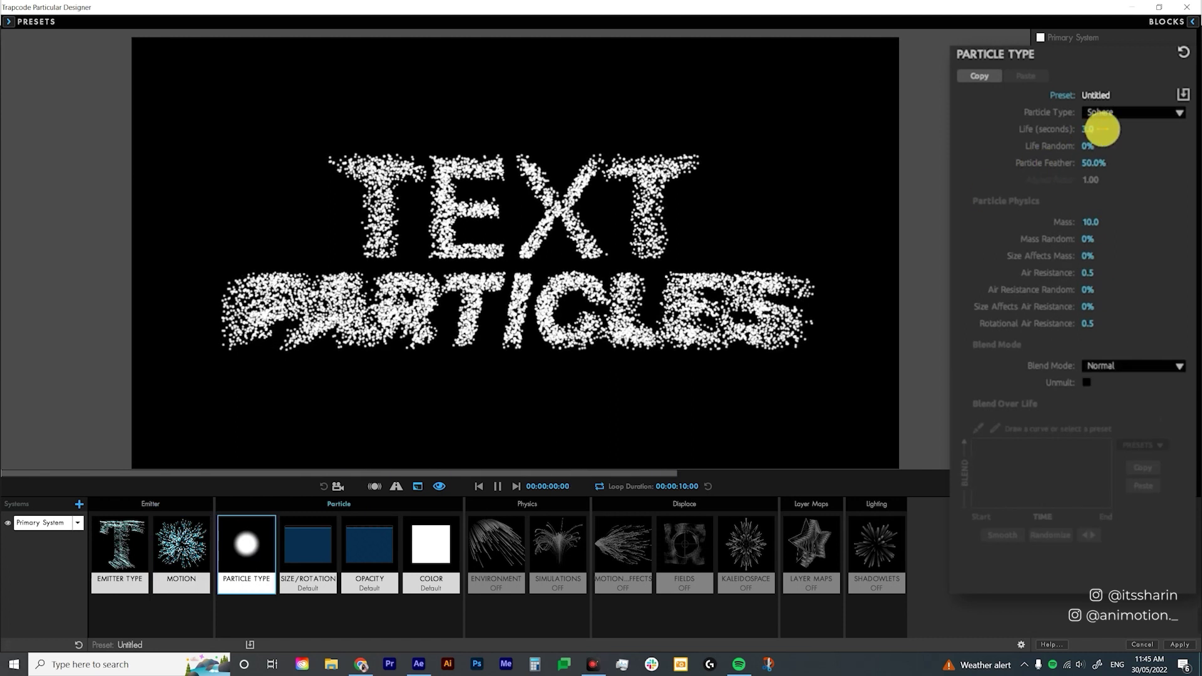
left_click(1095, 130)
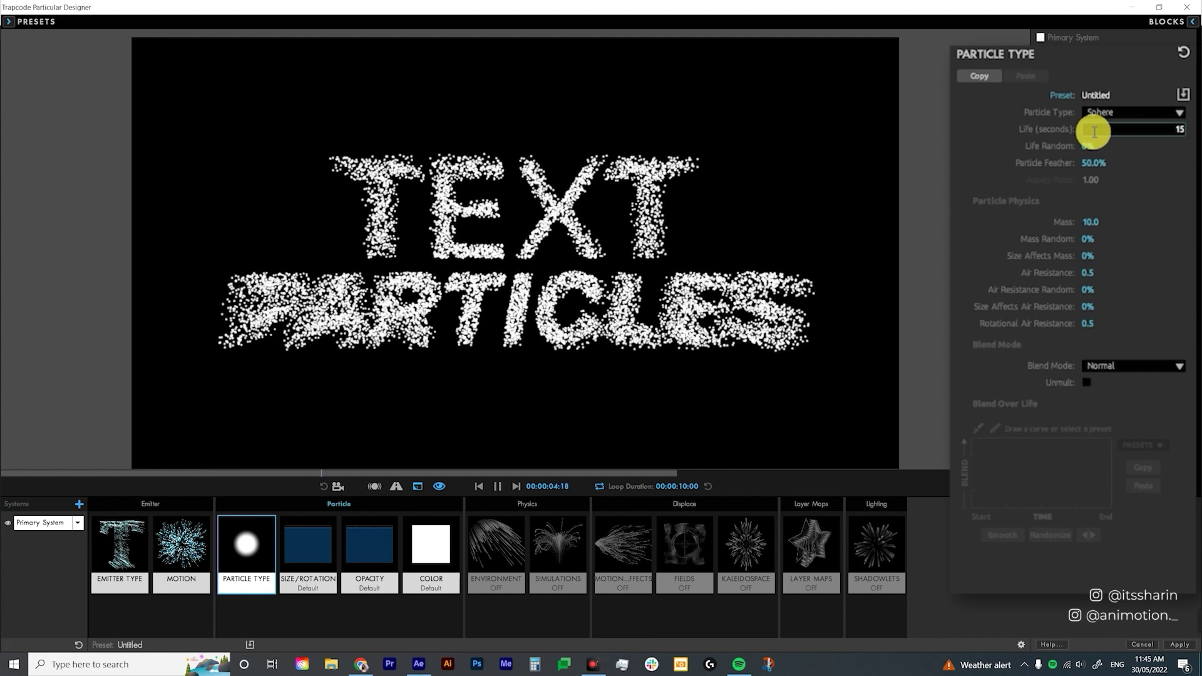
key("Return")
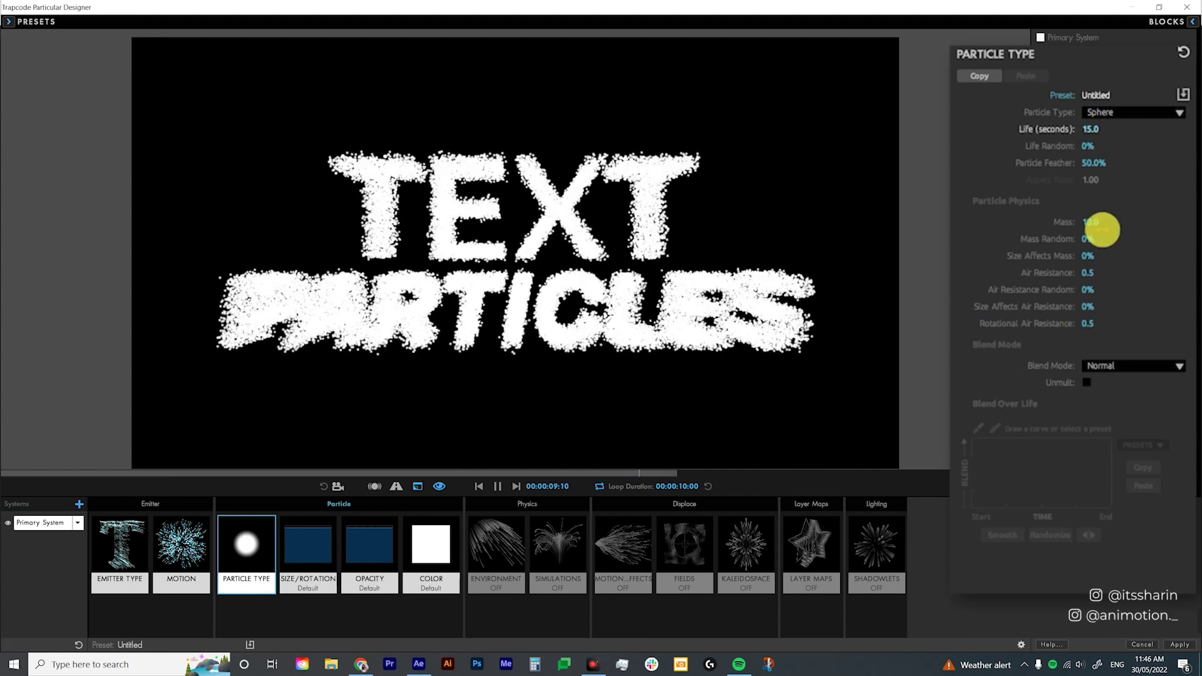
Change Particle Type to Sprite and open the sprite library
left_click(1131, 114)
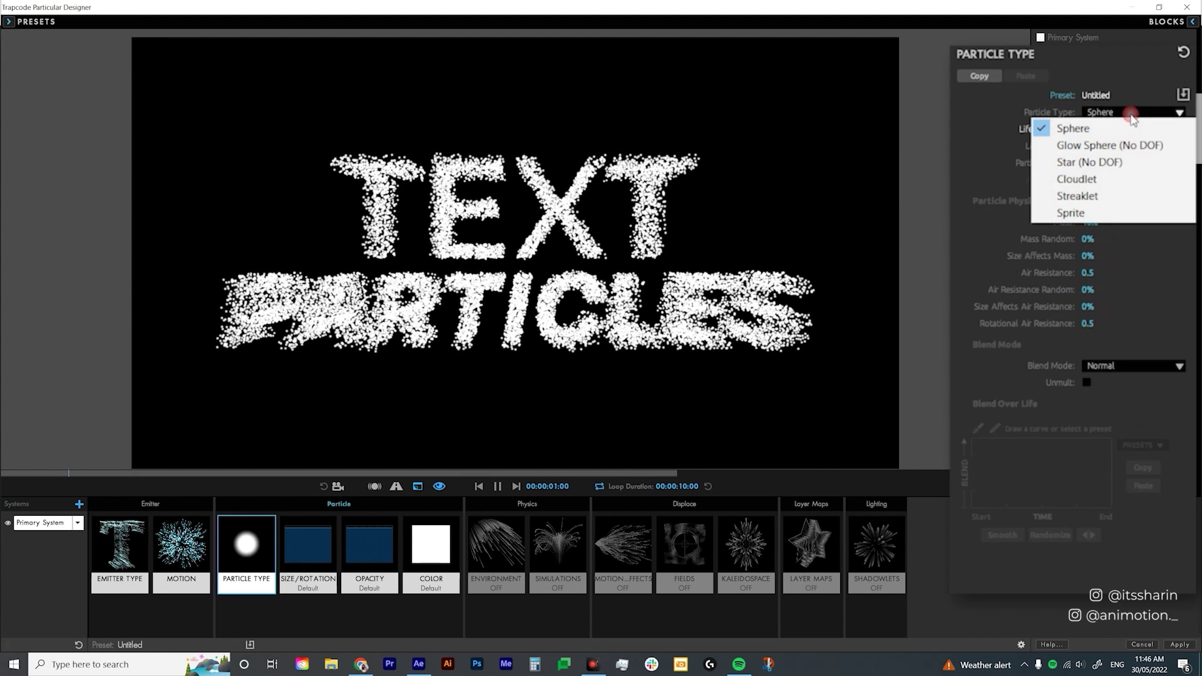
left_click(1144, 219)
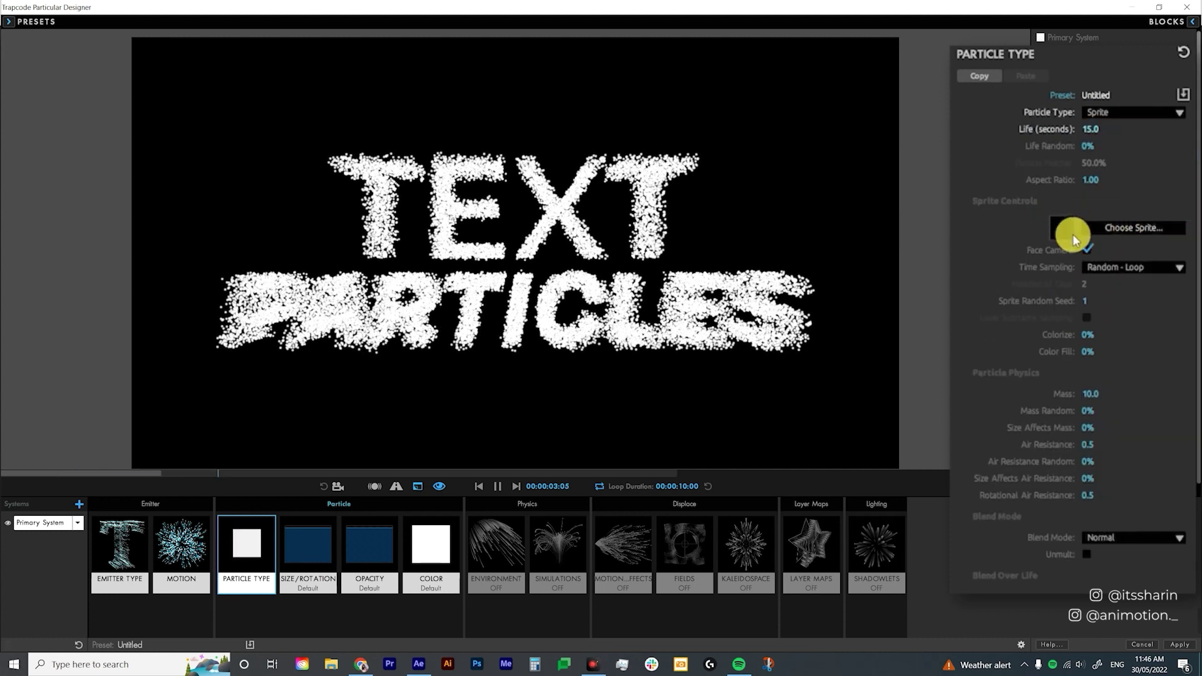
left_click(1167, 230)
Use the Blob sprite for the particles, then start editing the emitter's Particles/sec
scroll(726, 250, "down", 10)
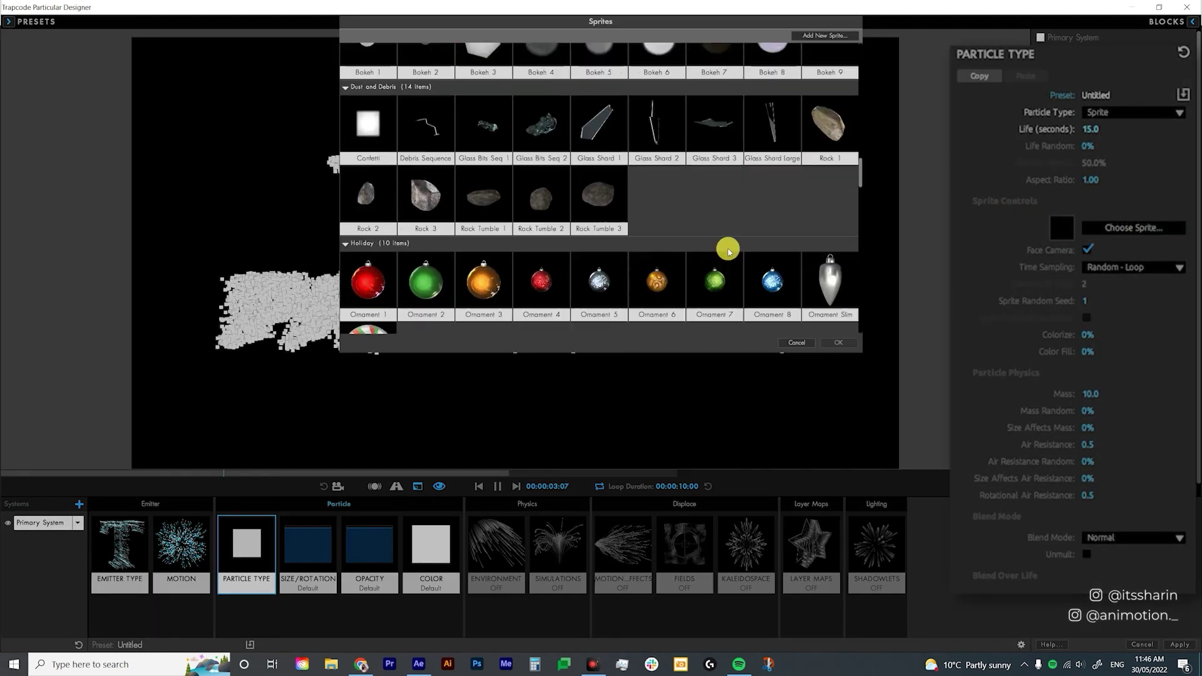
scroll(730, 252, "down", 1)
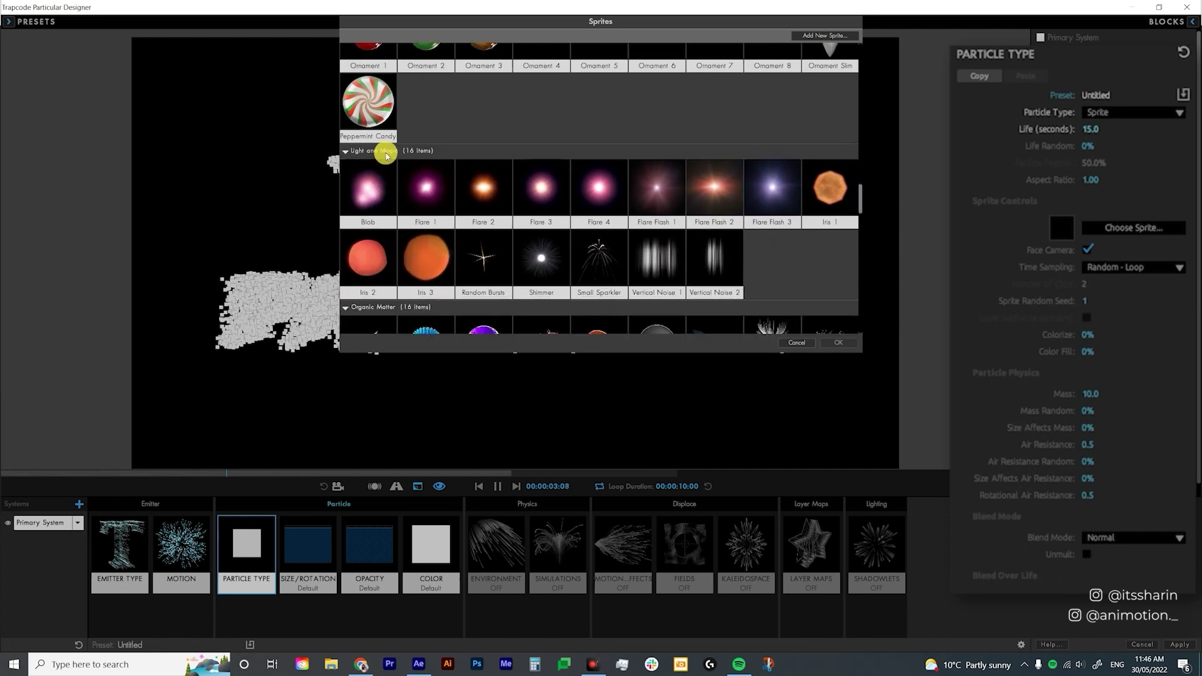
double_click(382, 205)
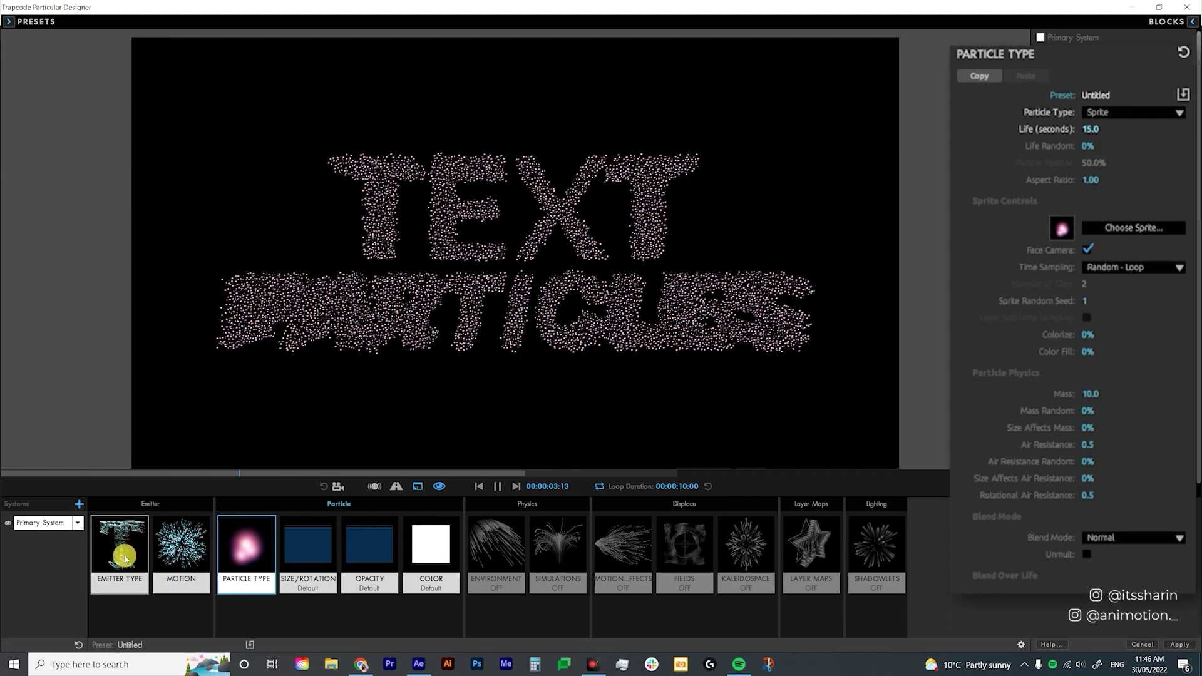
left_click(124, 555)
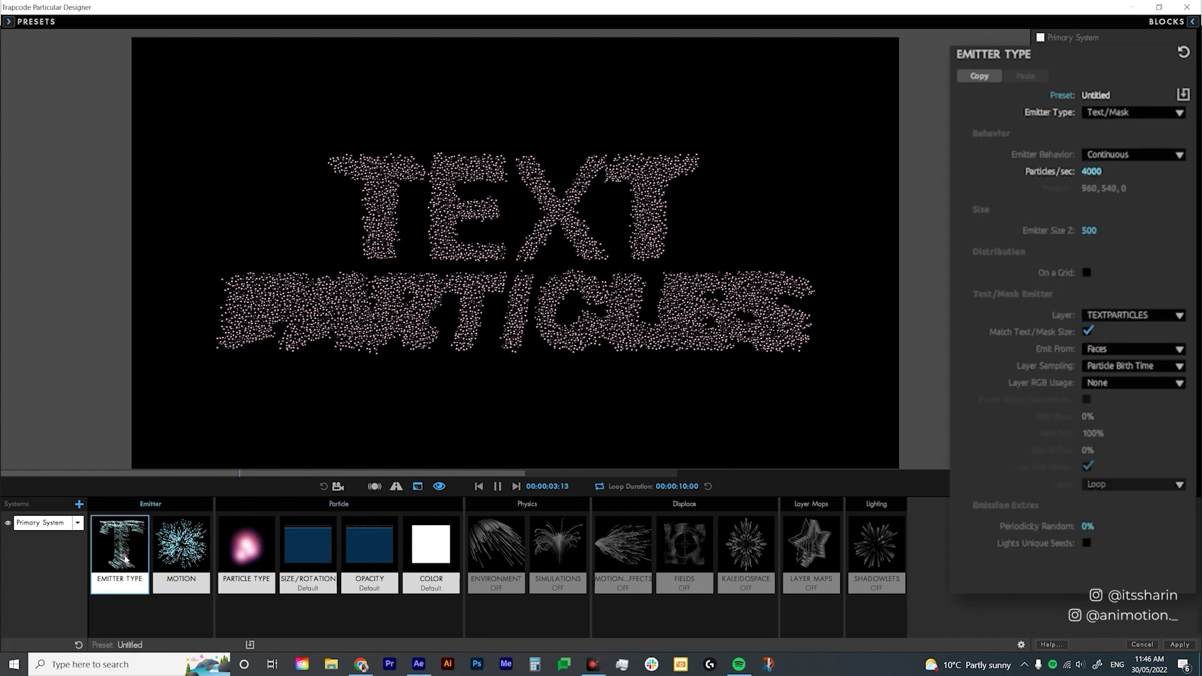
left_click(1096, 173)
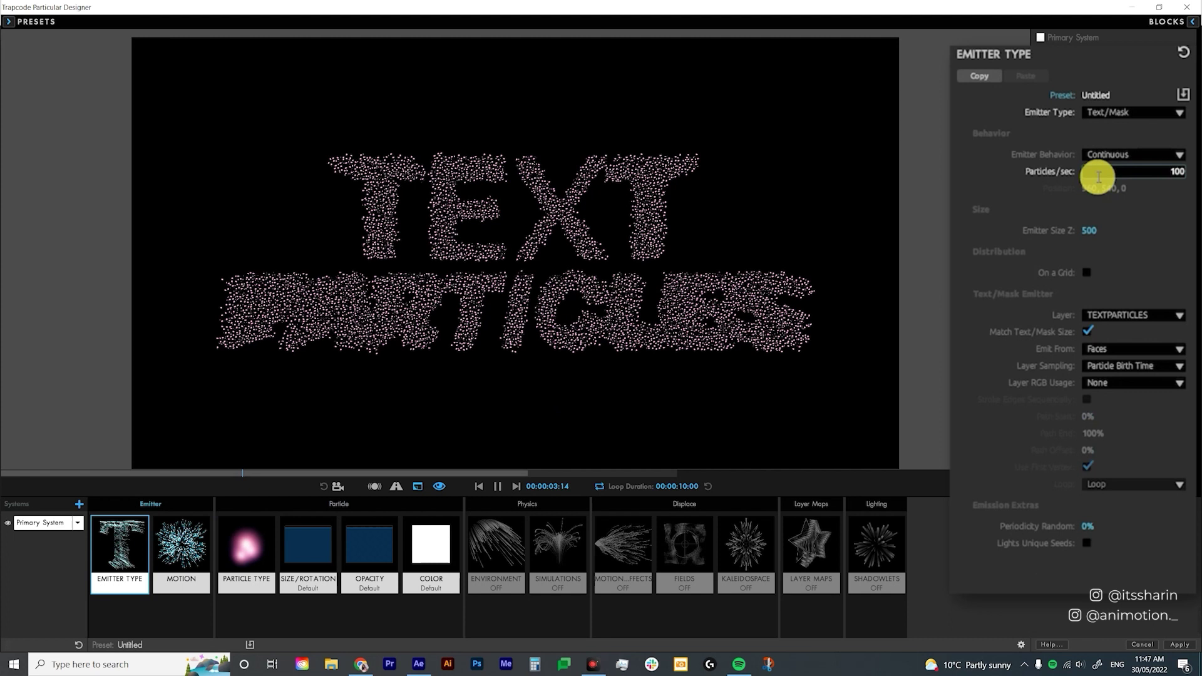
Lower emission to 100 particles per second and show the Size/Rotation settings
key("Return")
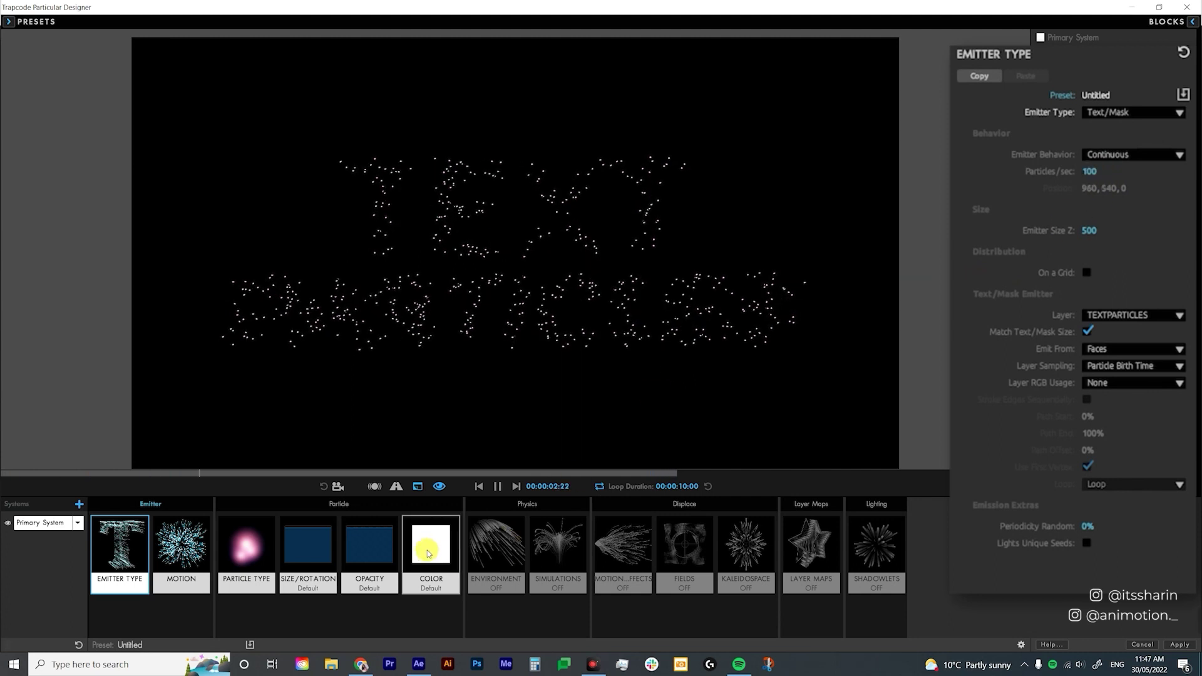
left_click(329, 565)
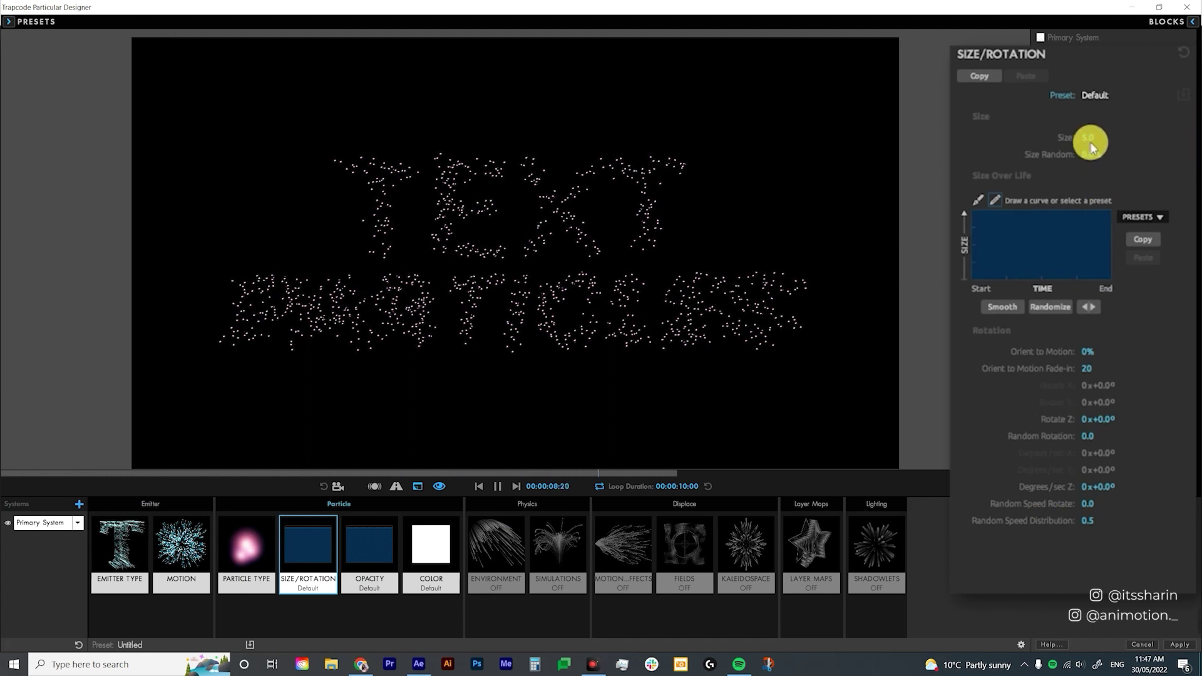
Set Size Random to 100% and apply the Neon Highlights colour preset
left_click_drag(1091, 168, 1133, 168)
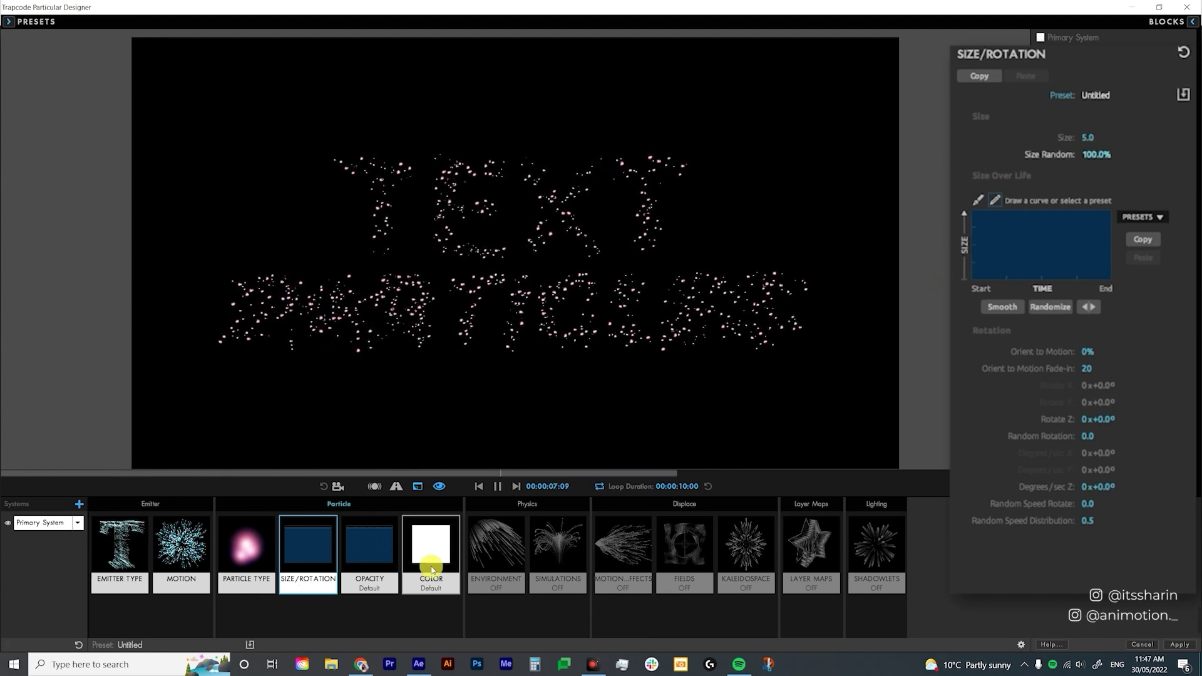
left_click(453, 566)
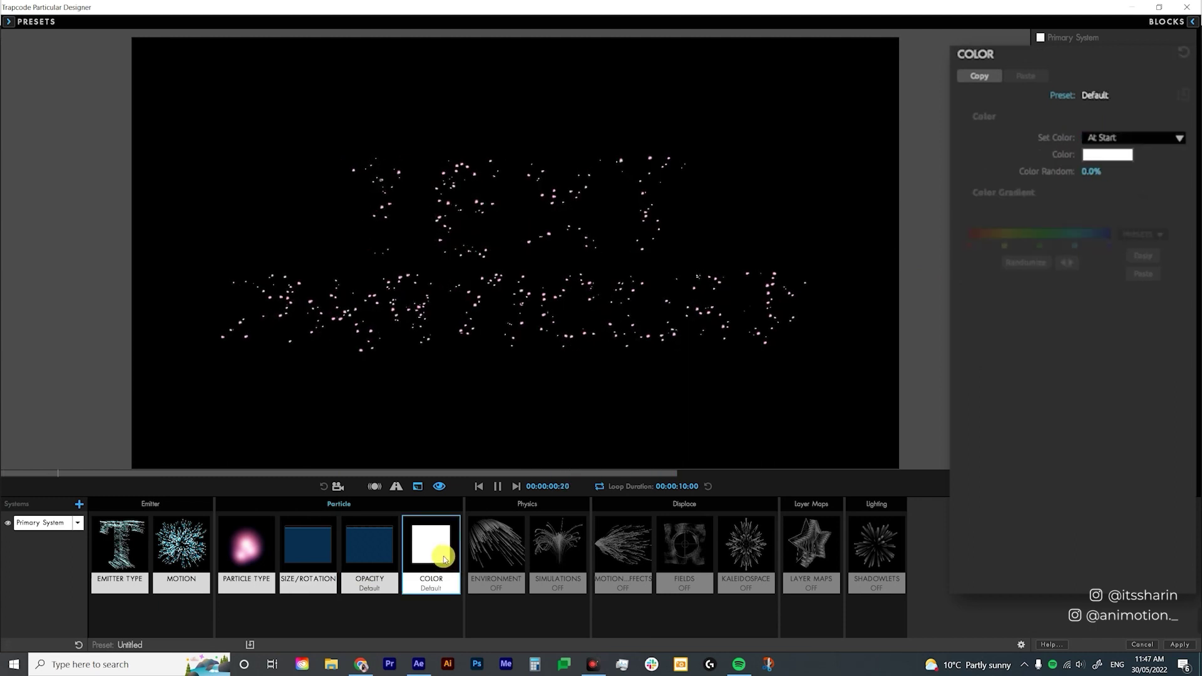
double_click(422, 555)
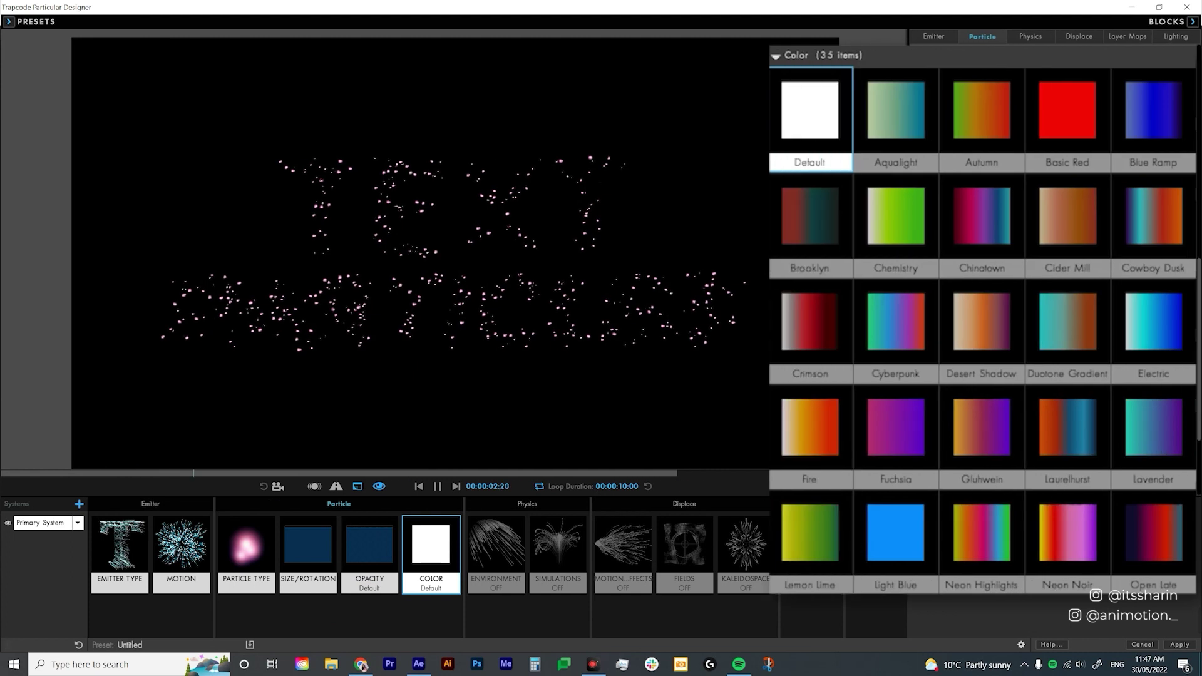
scroll(1030, 494, "down", 3)
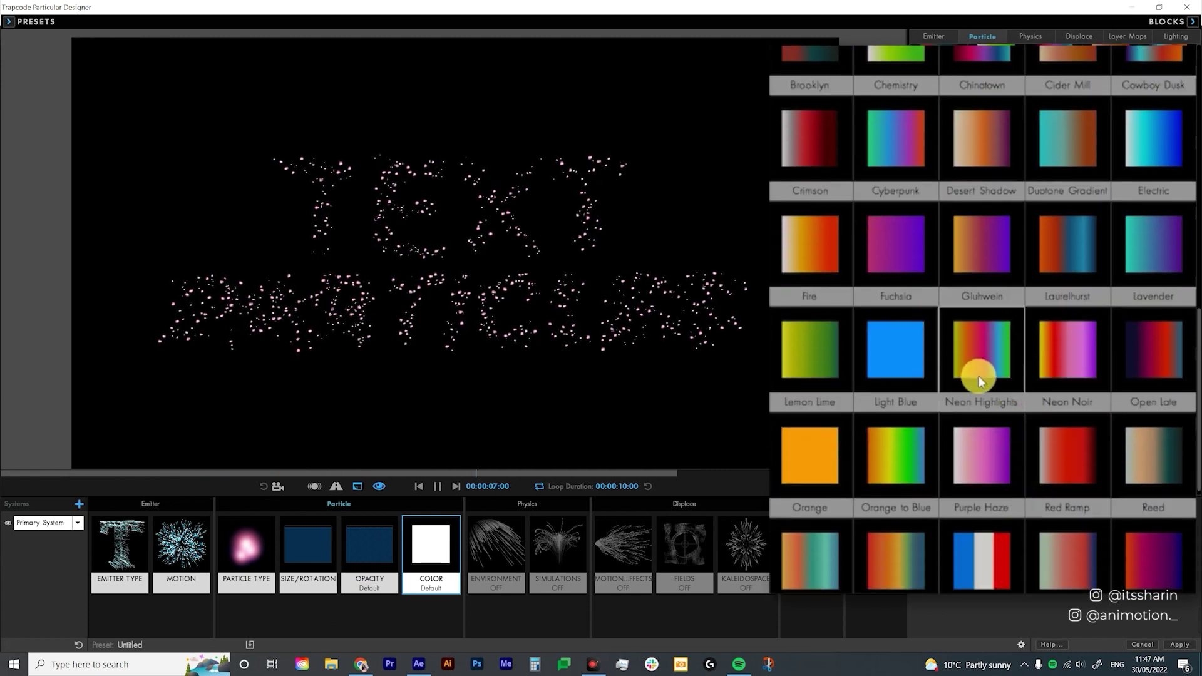
double_click(980, 369)
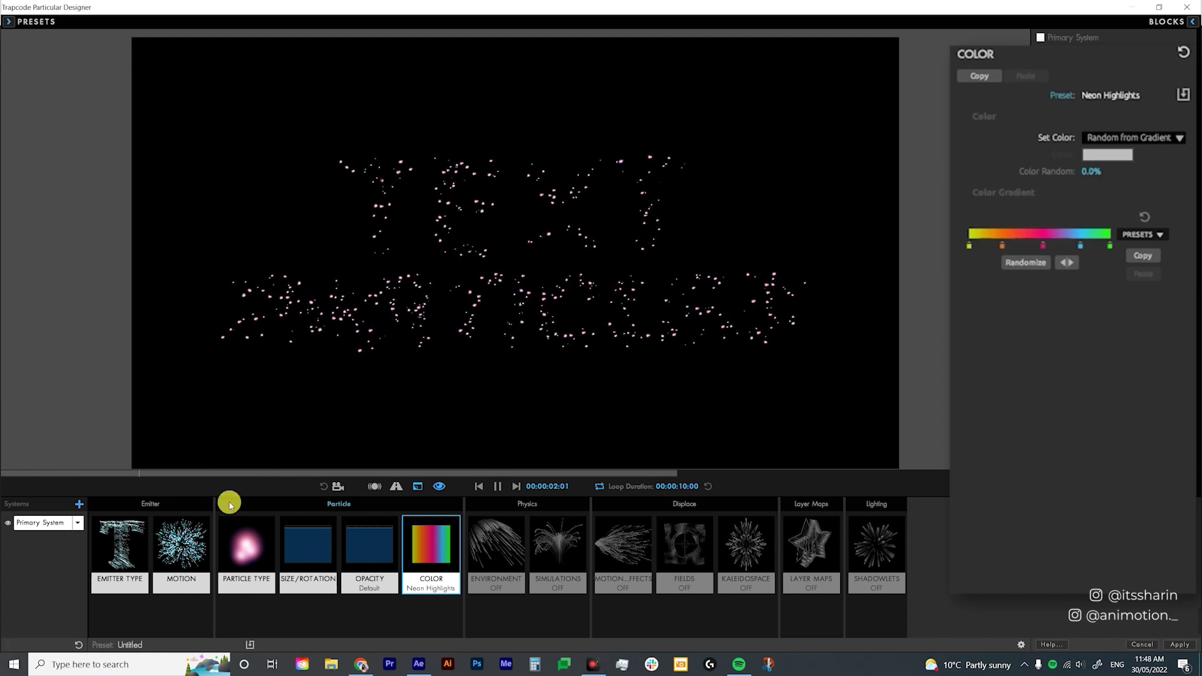
Set sprite Colorize to 100%, restore 4000 particles/sec, and apply the Designer settings
left_click(267, 559)
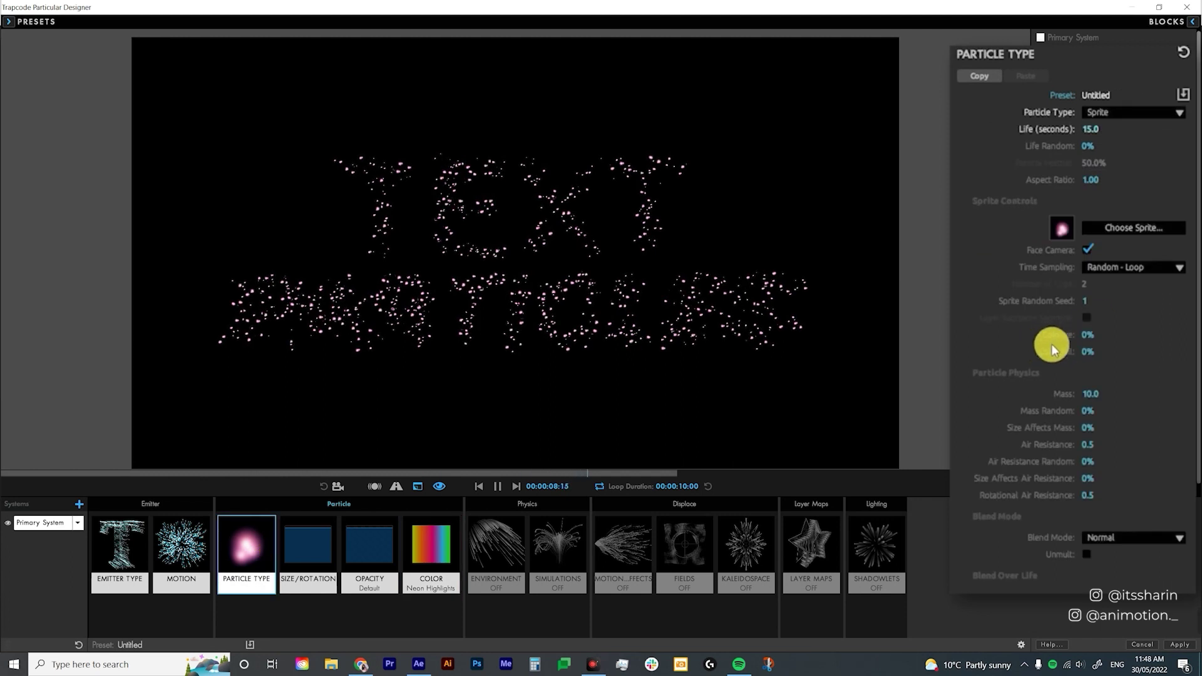
left_click_drag(1088, 335, 1105, 335)
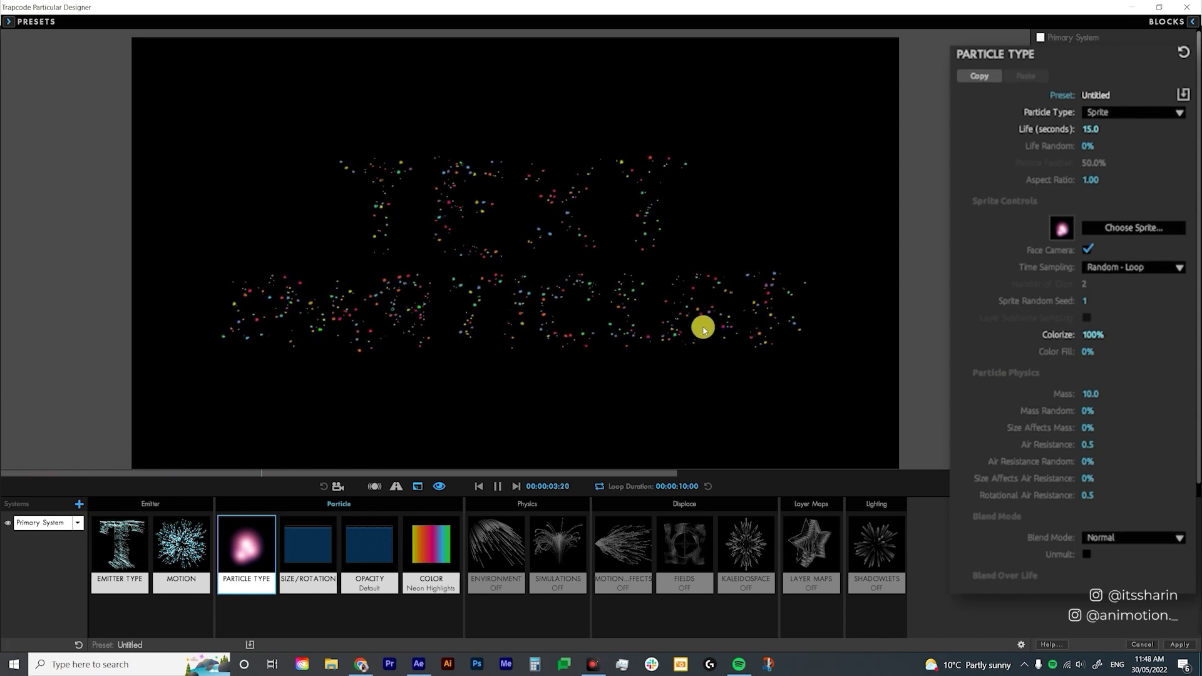
left_click(121, 550)
left_click(1091, 172)
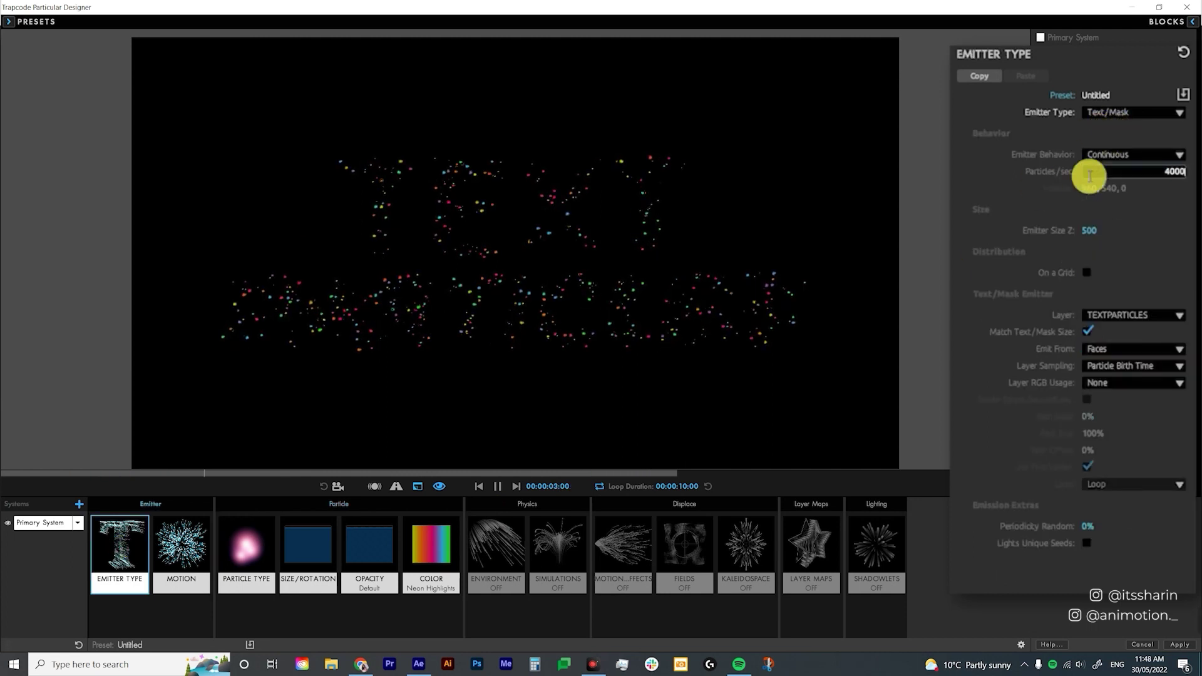
type("4000")
key("Return")
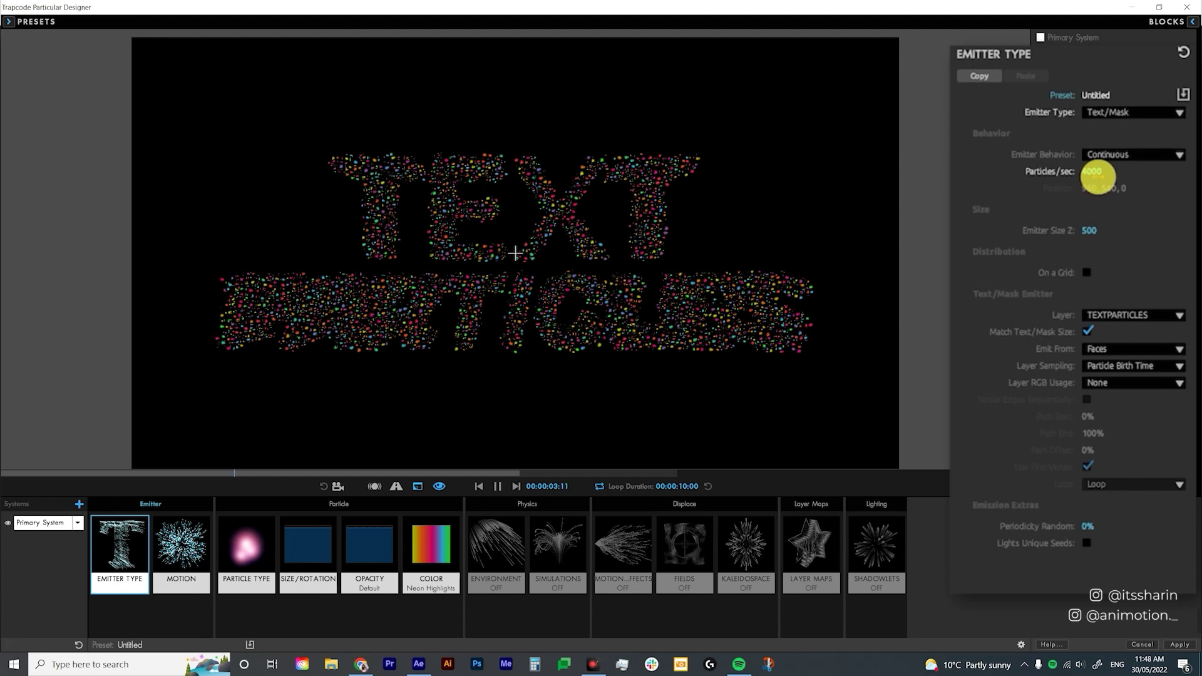
left_click(1181, 645)
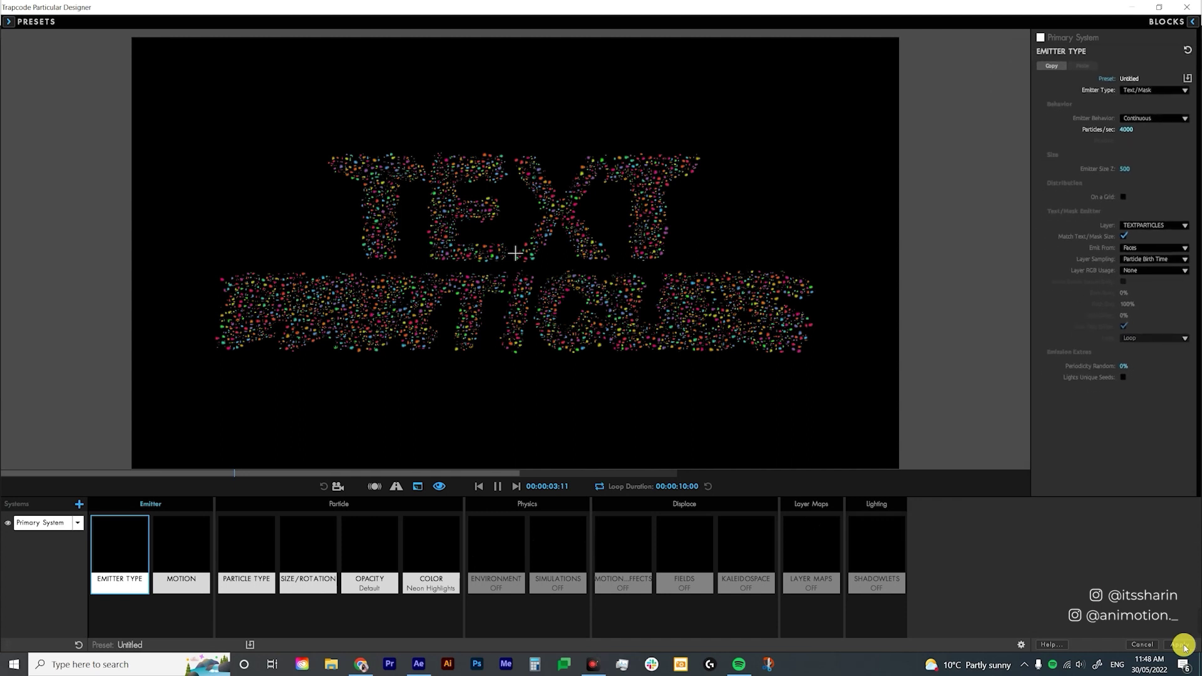
Zoom the preview to 200% and set the particle Blend Mode to Screen
key("period")
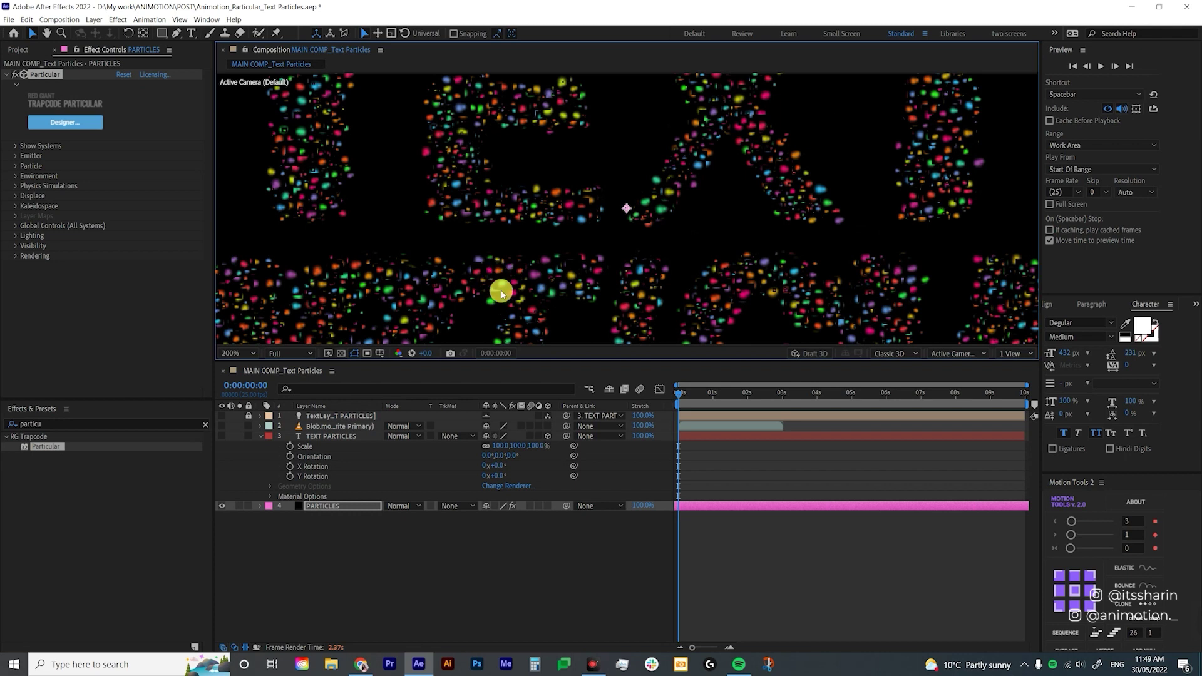
left_click(46, 127)
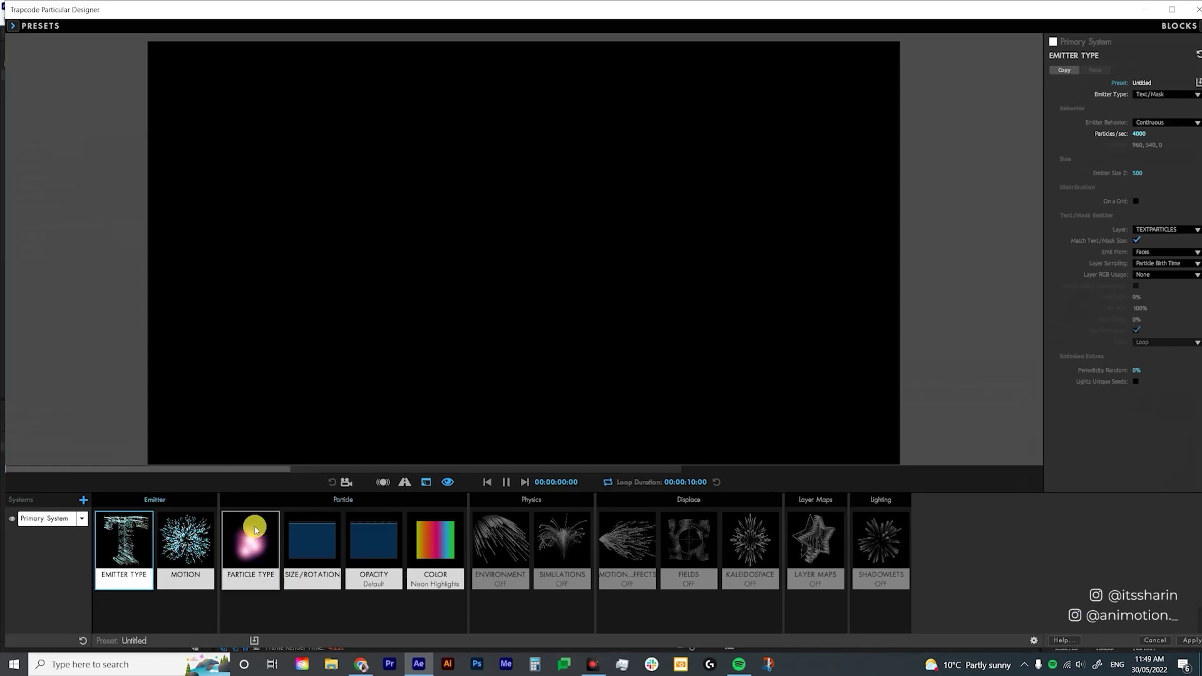
left_click(263, 538)
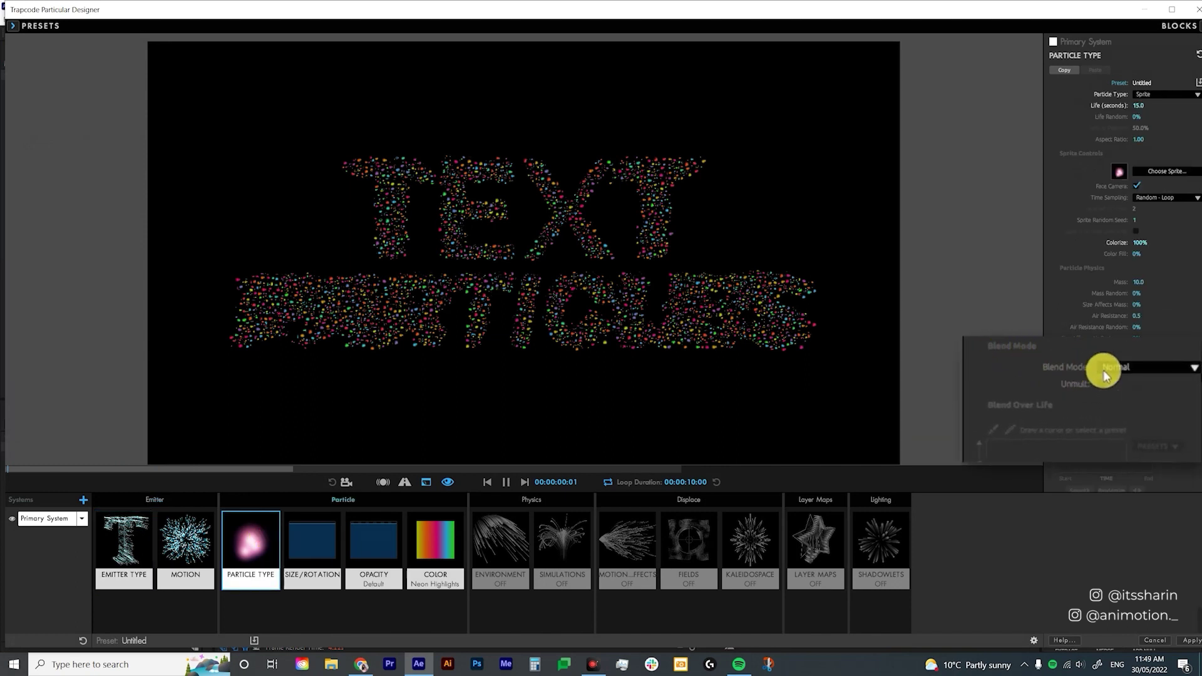
left_click(1156, 370)
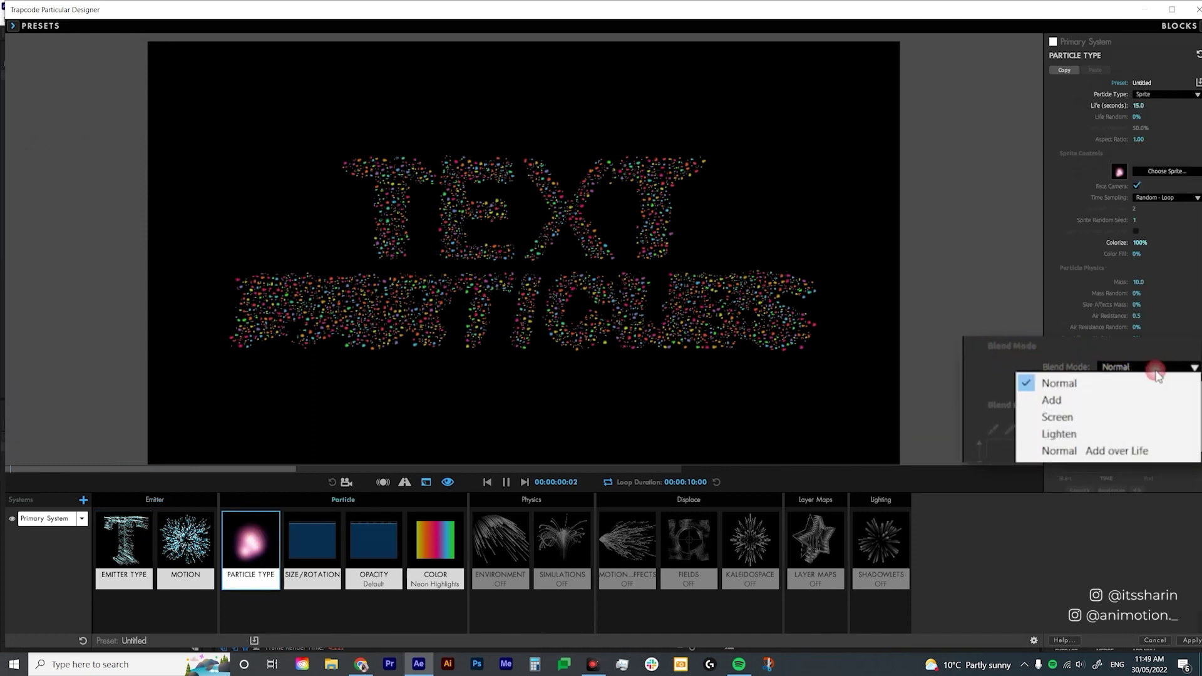
left_click(1075, 418)
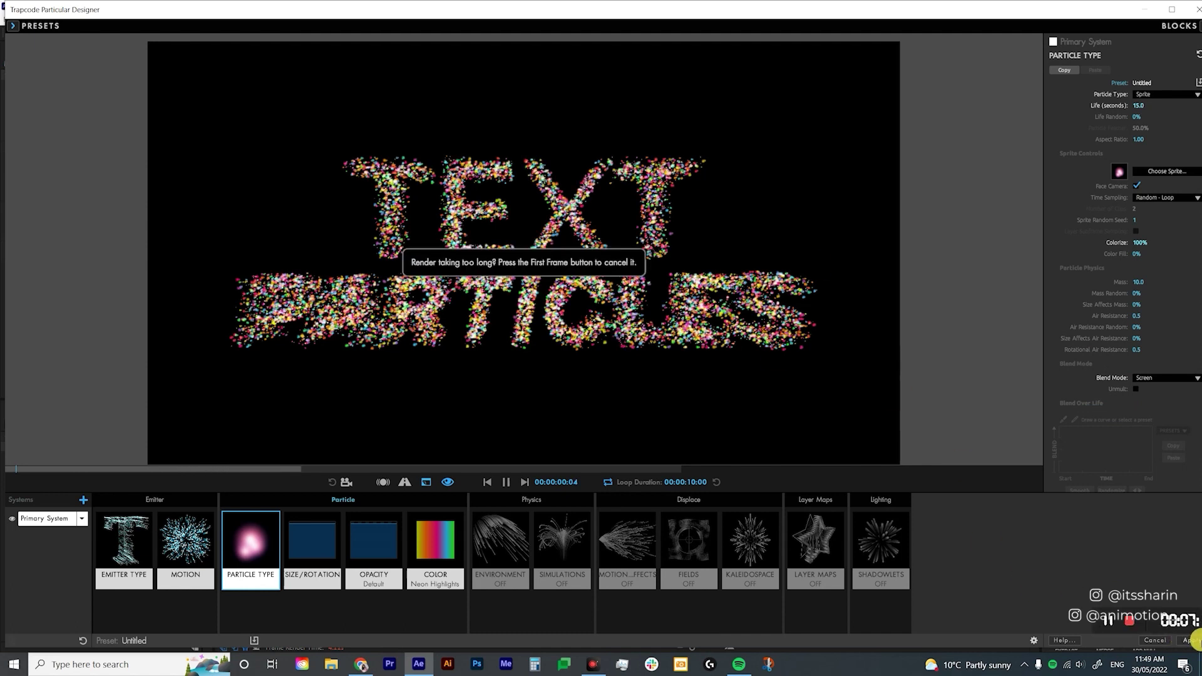
Apply the Particular design and preview the whole comp at Quarter resolution
left_click(1187, 640)
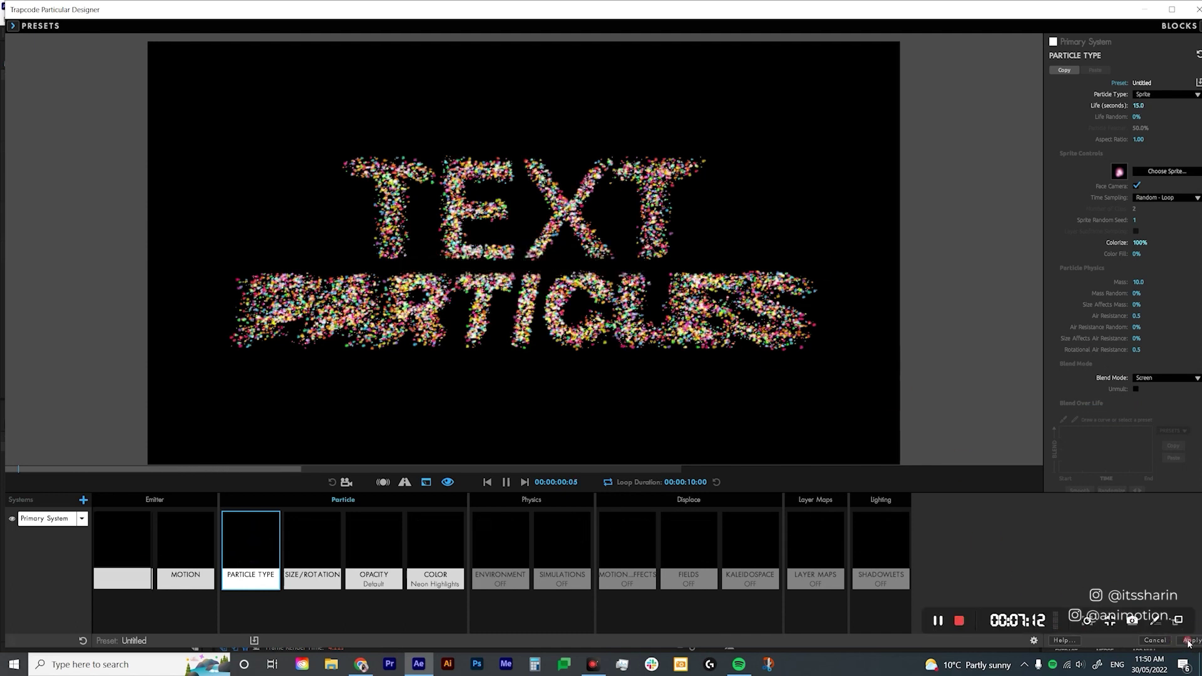
left_click(291, 353)
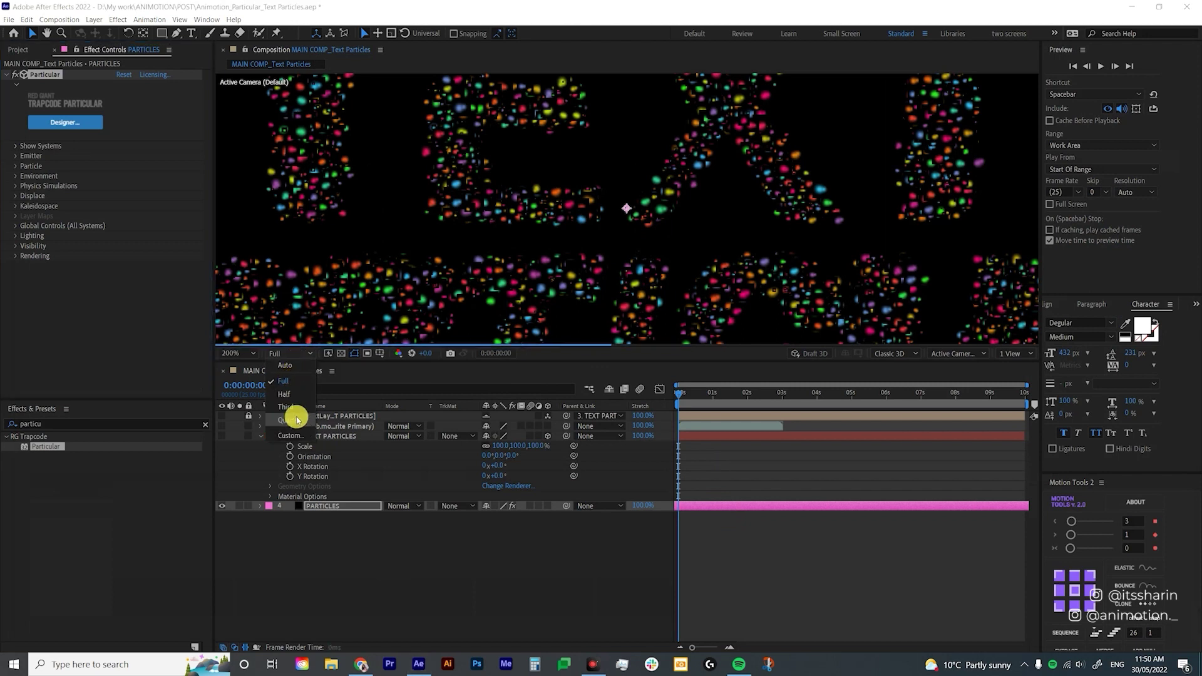
left_click(297, 420)
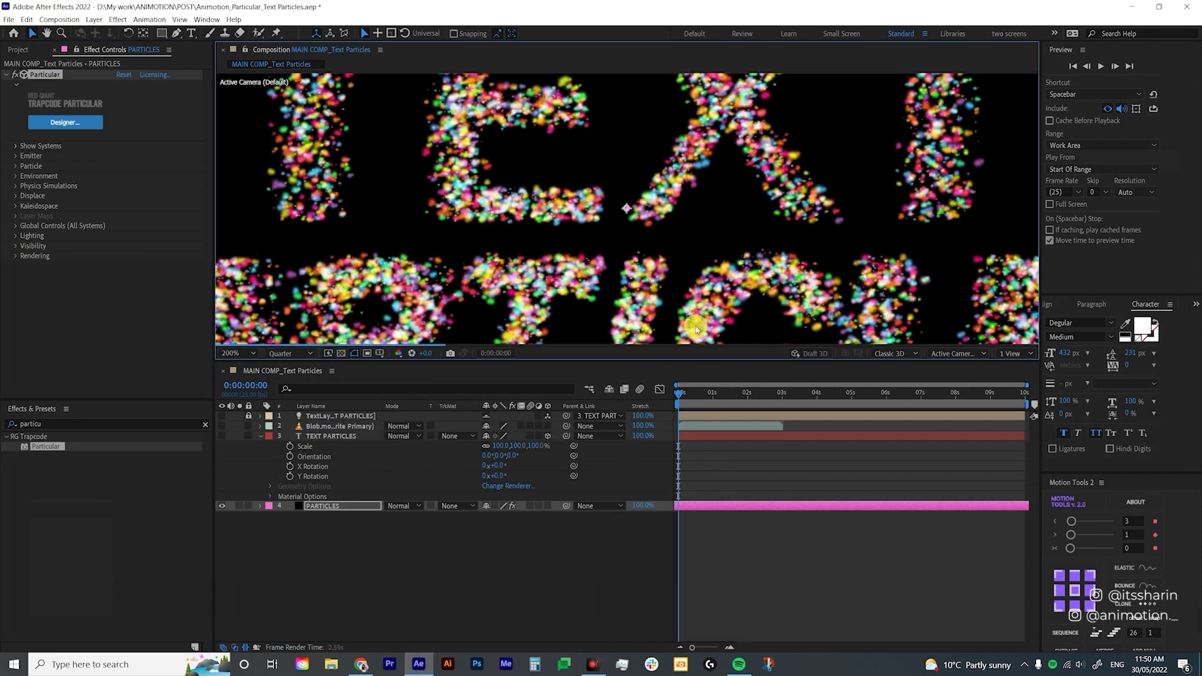
scroll(626, 274, "down", 2)
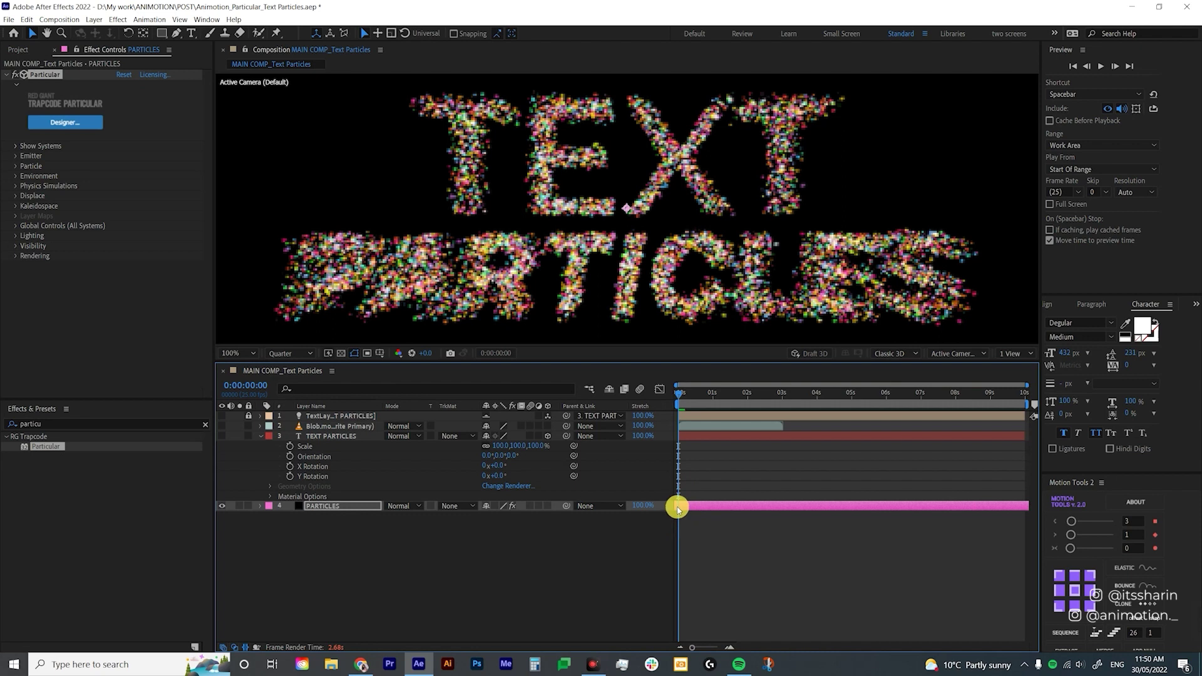
key("bracketleft")
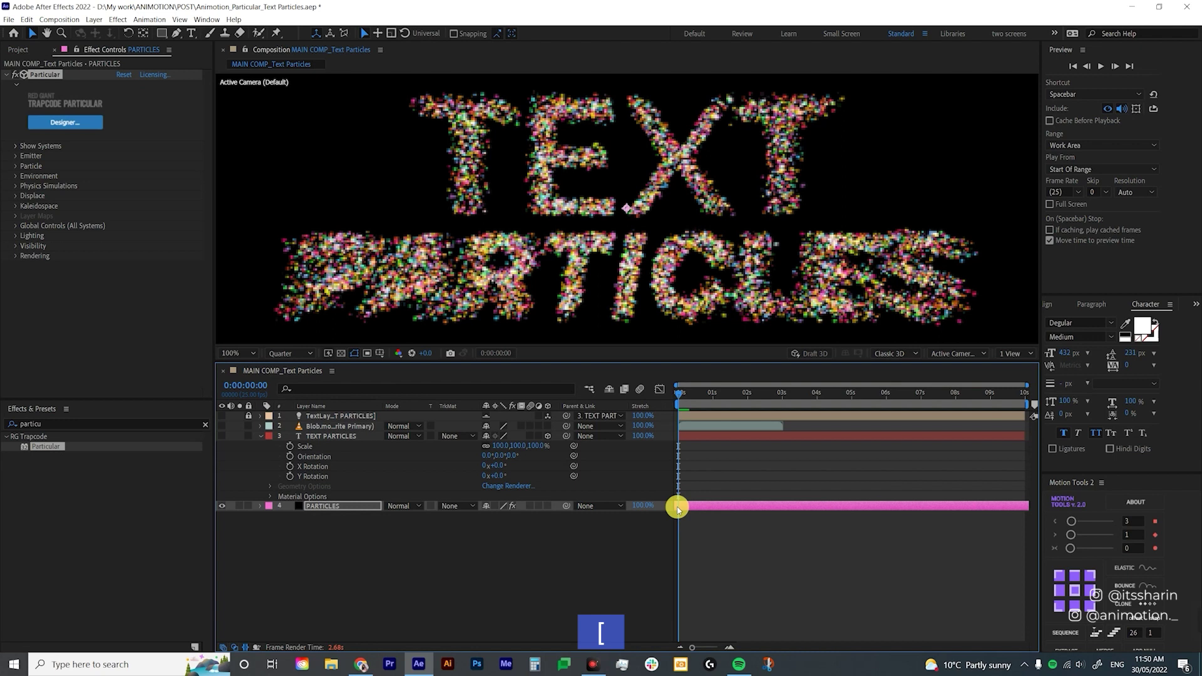
Expand Particular's Particle and Emitter groups and enable the Particles/sec stopwatch
key("comma")
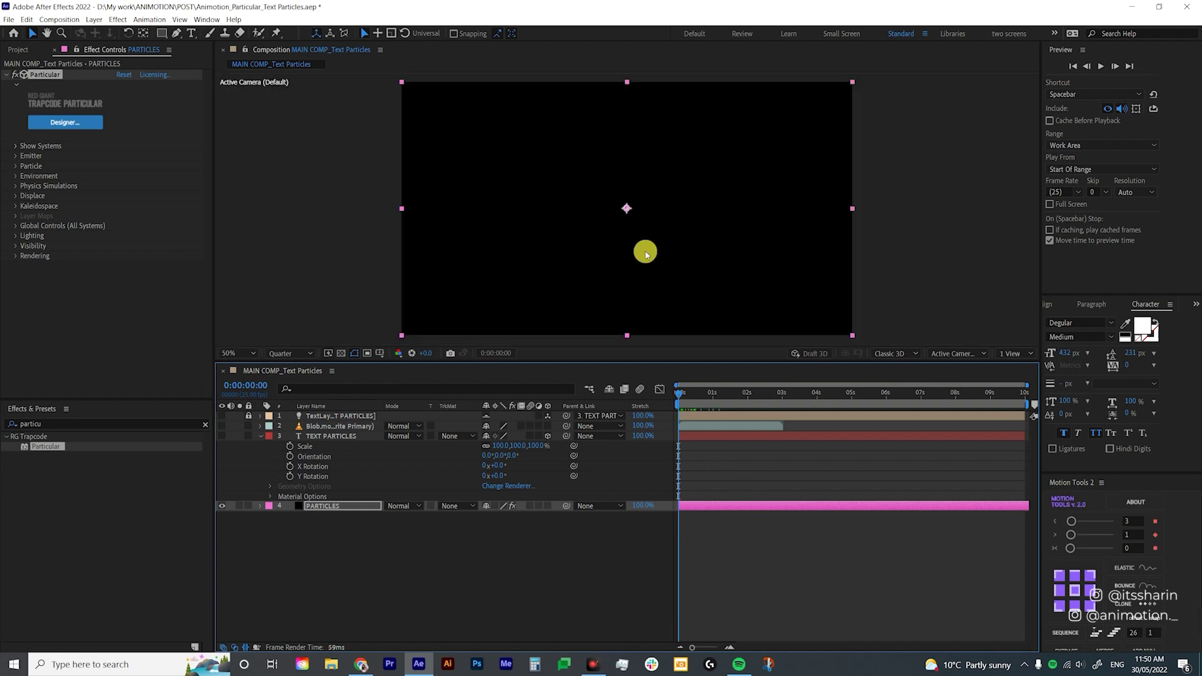
left_click_drag(682, 401, 669, 445)
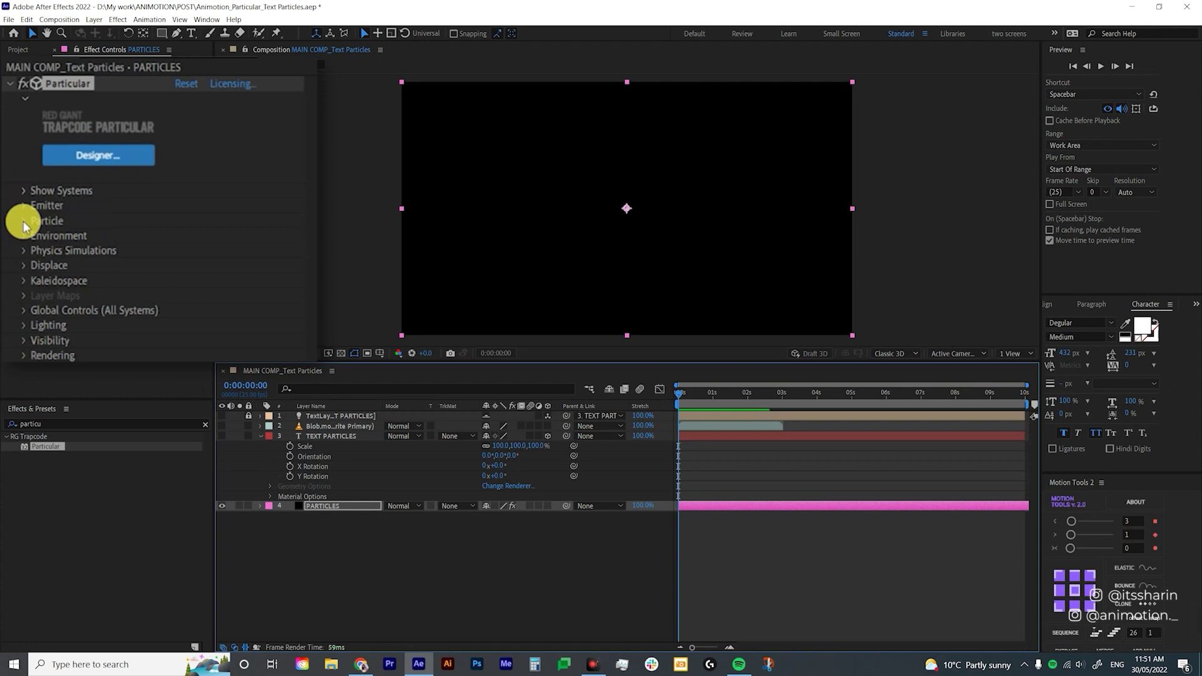
left_click(24, 222)
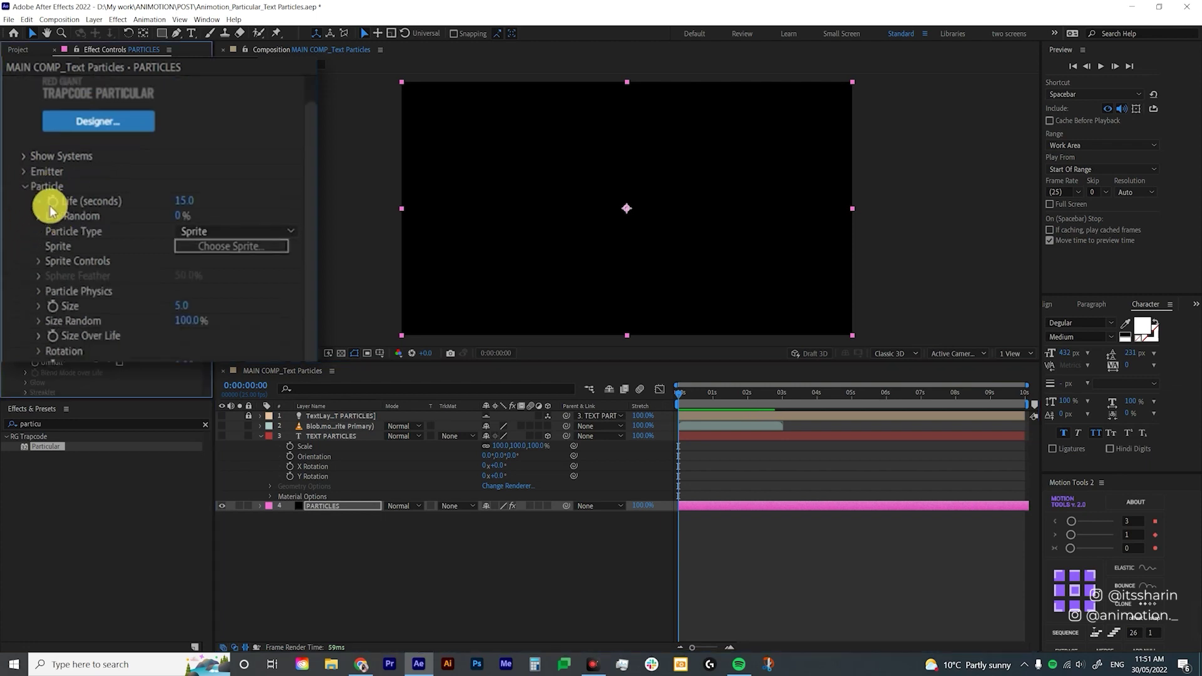
left_click(26, 171)
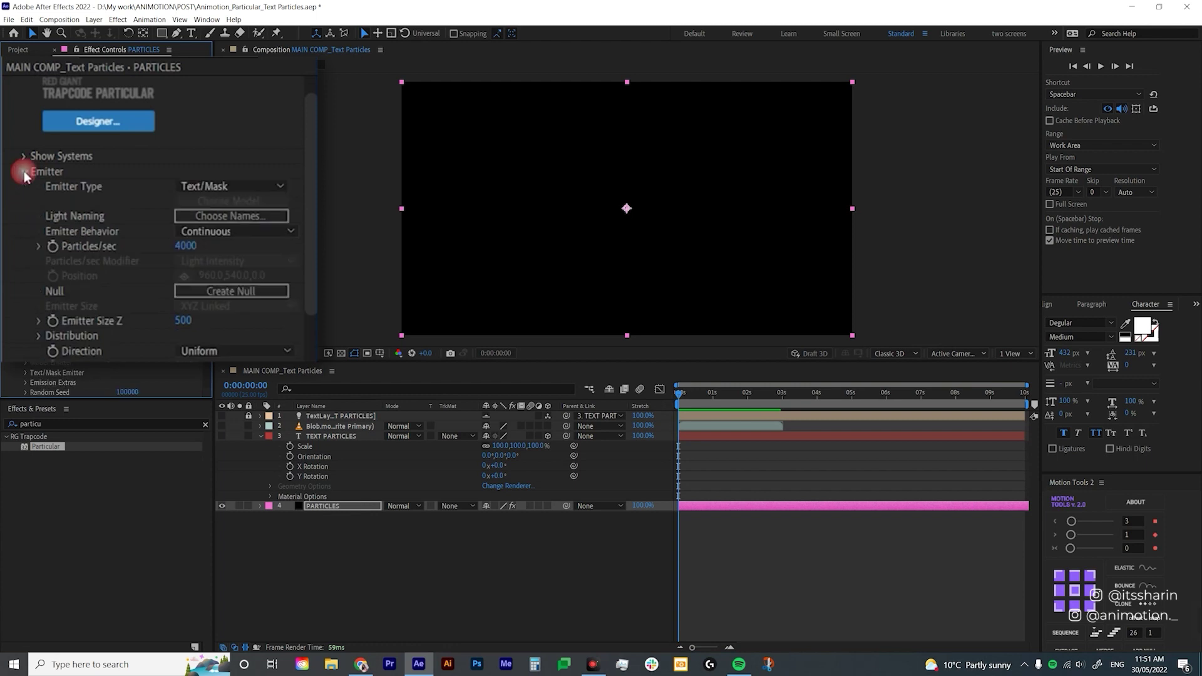
left_click(53, 246)
Keyframe Particles/sec at 4000 at 3 seconds and 0 at the start
key("u")
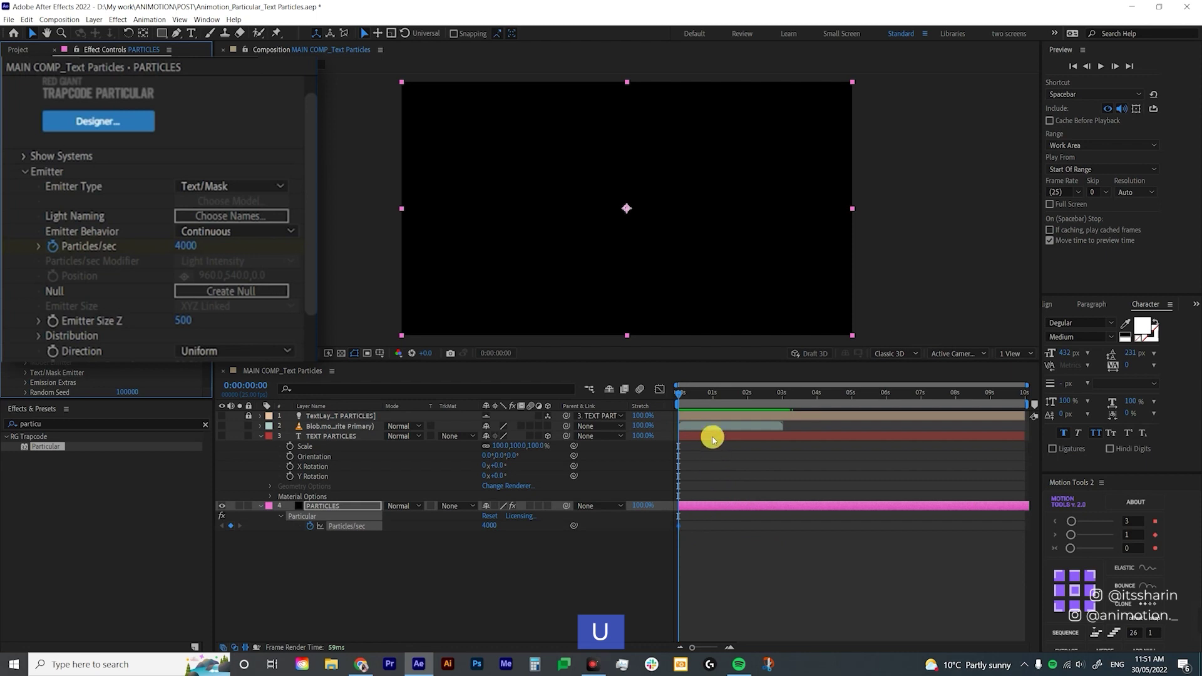
left_click_drag(714, 394, 783, 401)
left_click(231, 525)
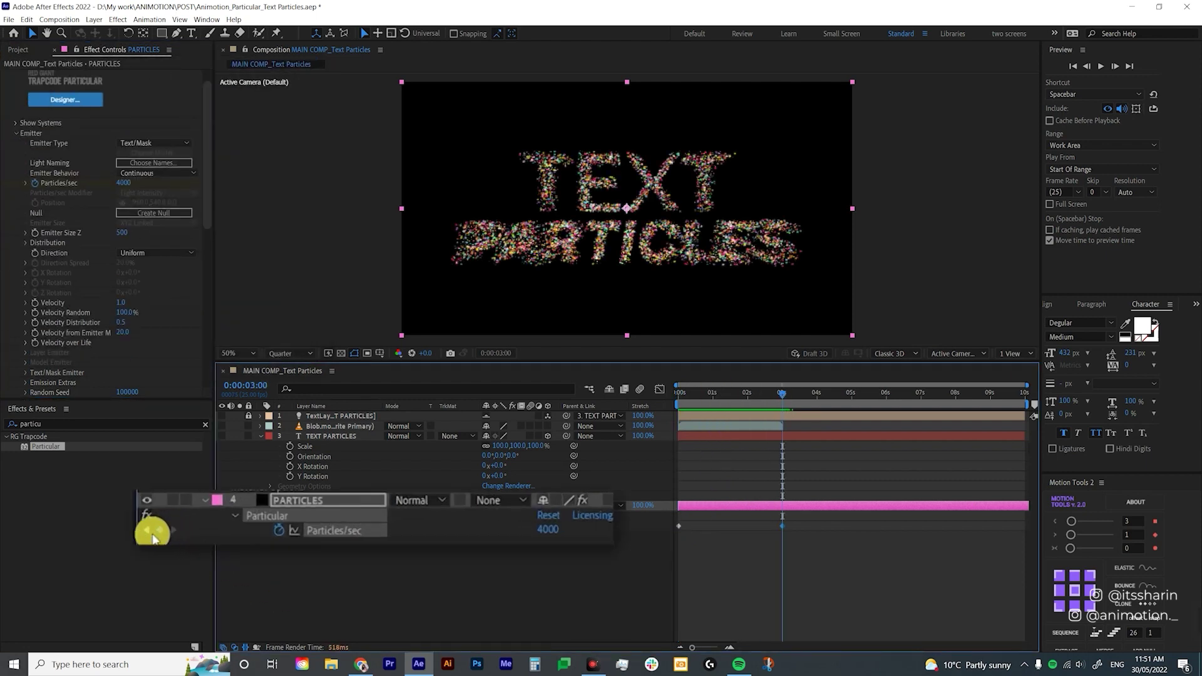
left_click(146, 530)
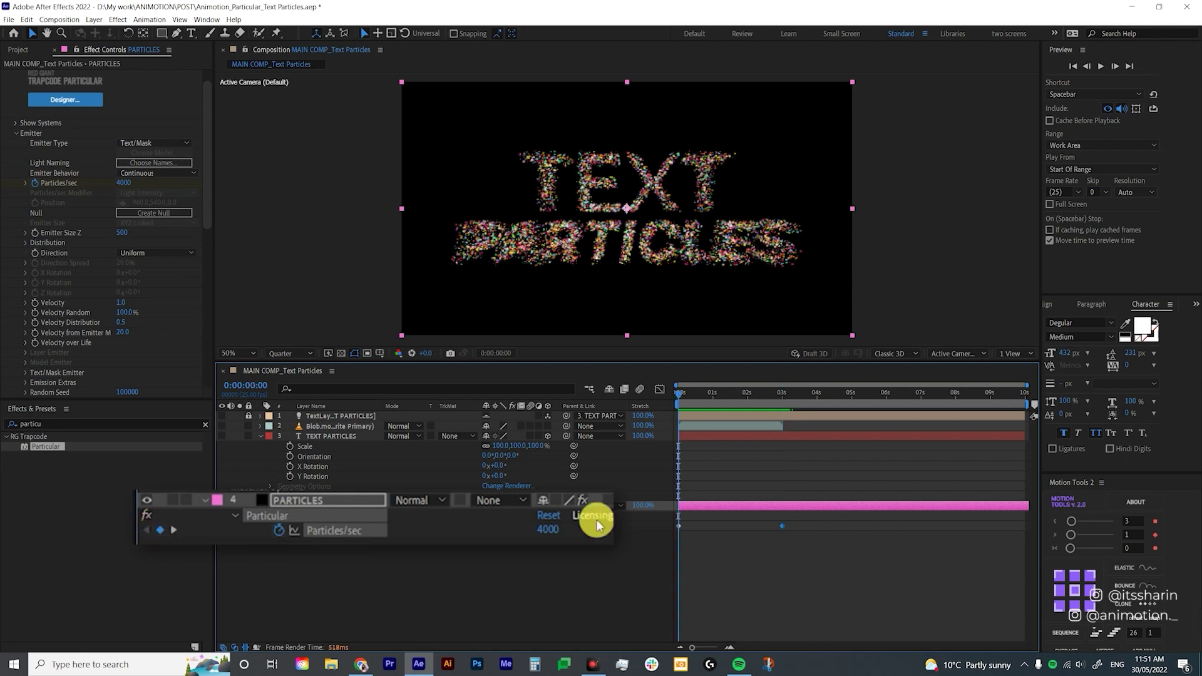
left_click(546, 530)
type("0")
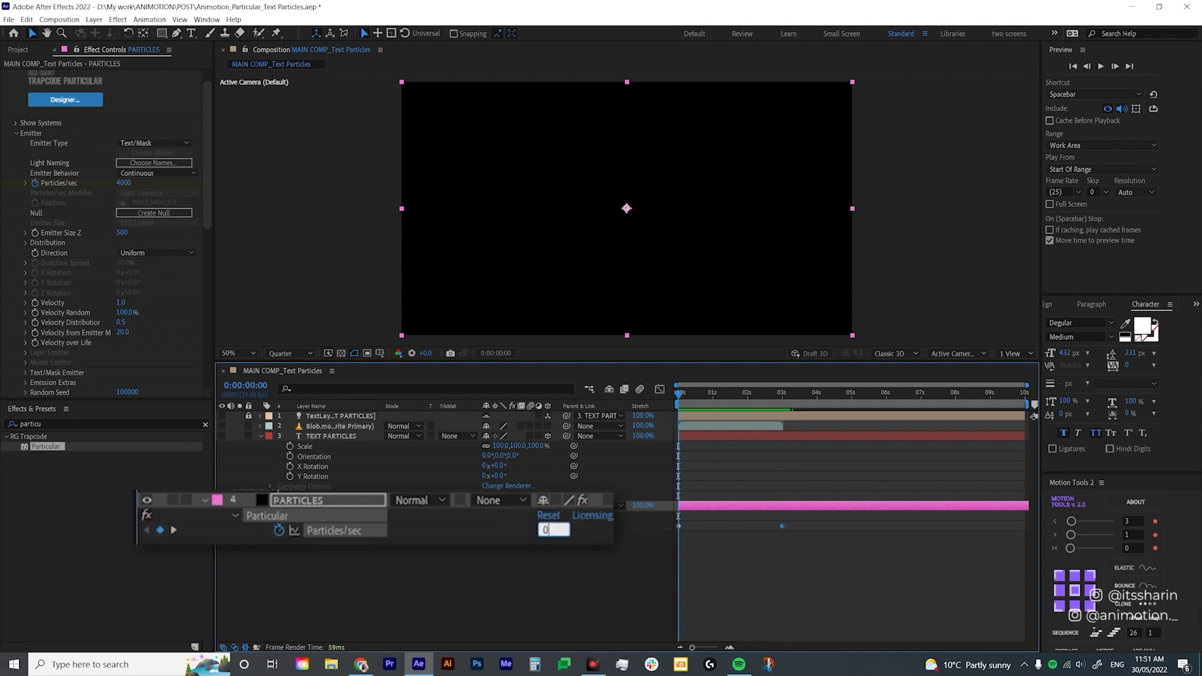
key("Return")
Reveal the Environment > Air Turbulence settings
scroll(69, 313, "down", 10)
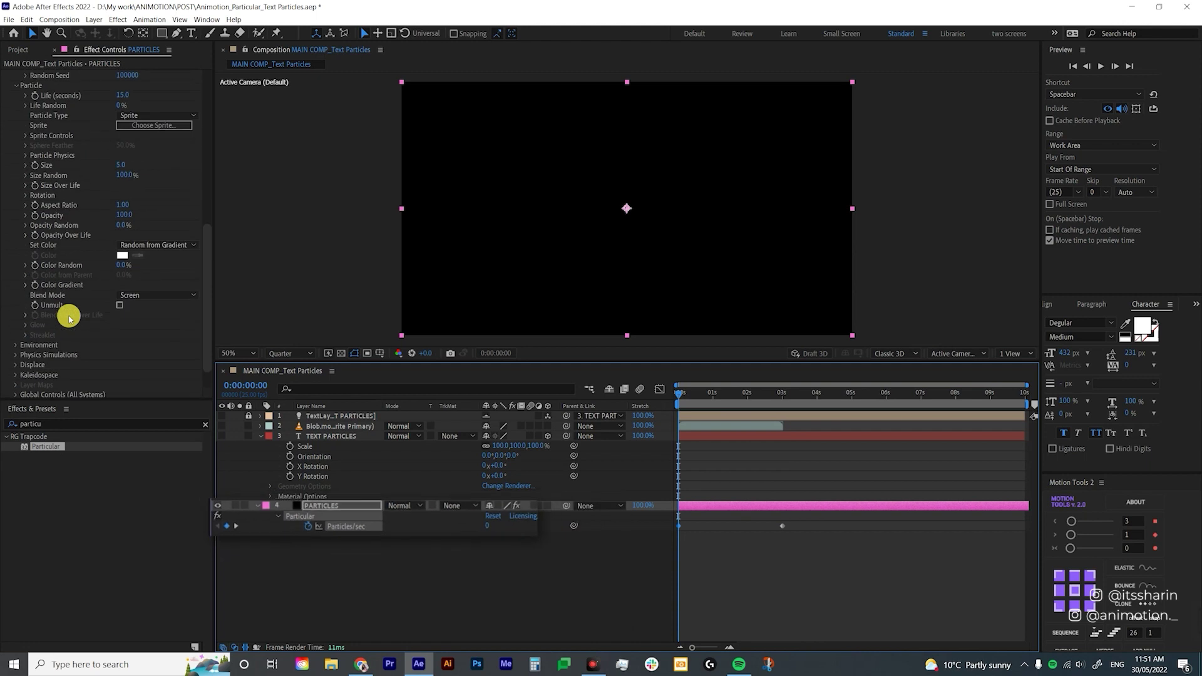
left_click(18, 313)
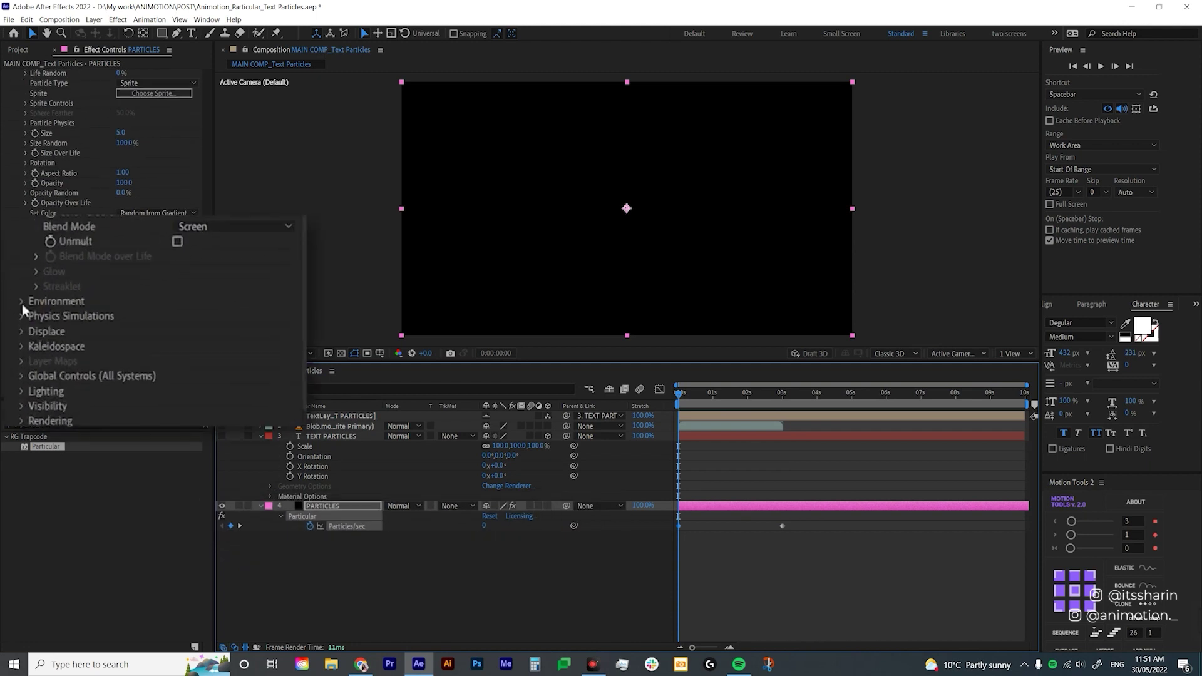
scroll(24, 309, "down", 2)
left_click(38, 313)
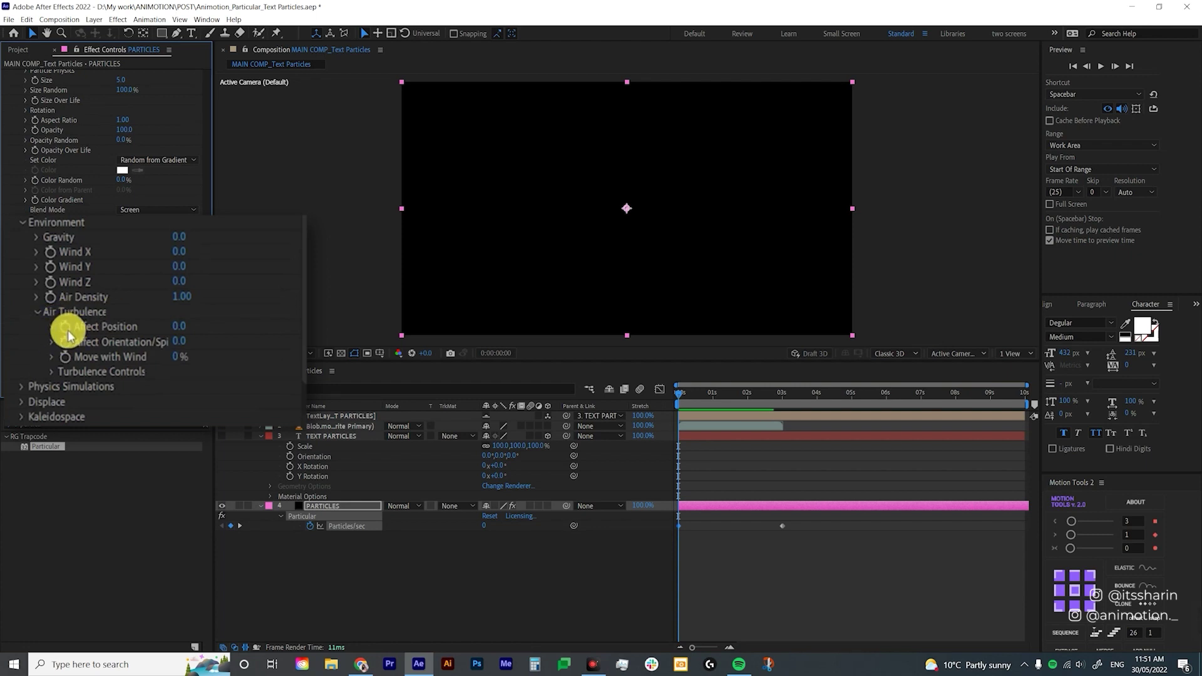
Keyframe Air Turbulence Affect Position at 0 at 3 seconds and 200 at the start
left_click(65, 328)
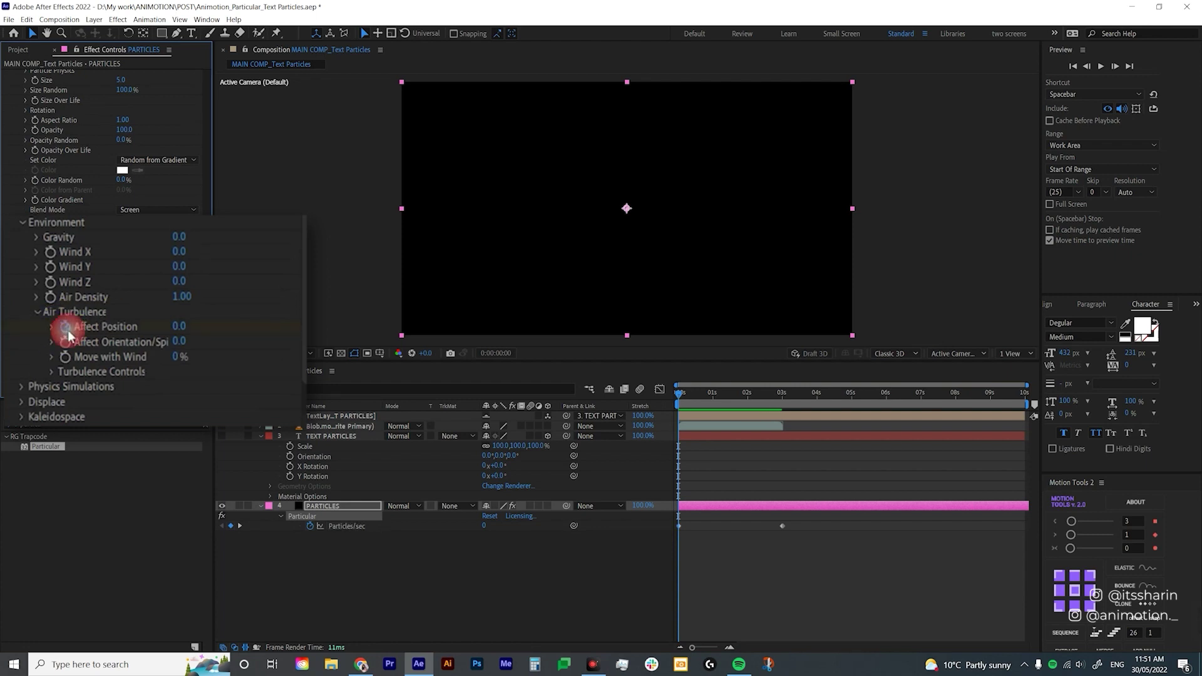
left_click(728, 503)
key("u")
key("u")
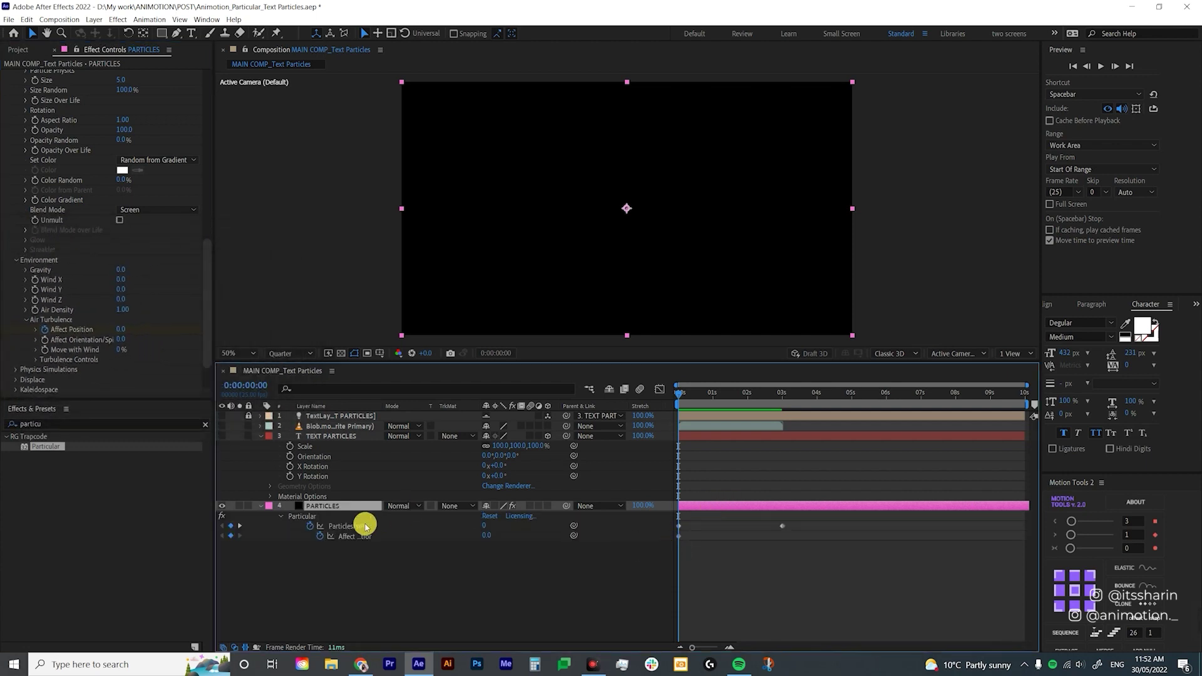
left_click_drag(770, 406, 782, 432)
left_click(160, 545)
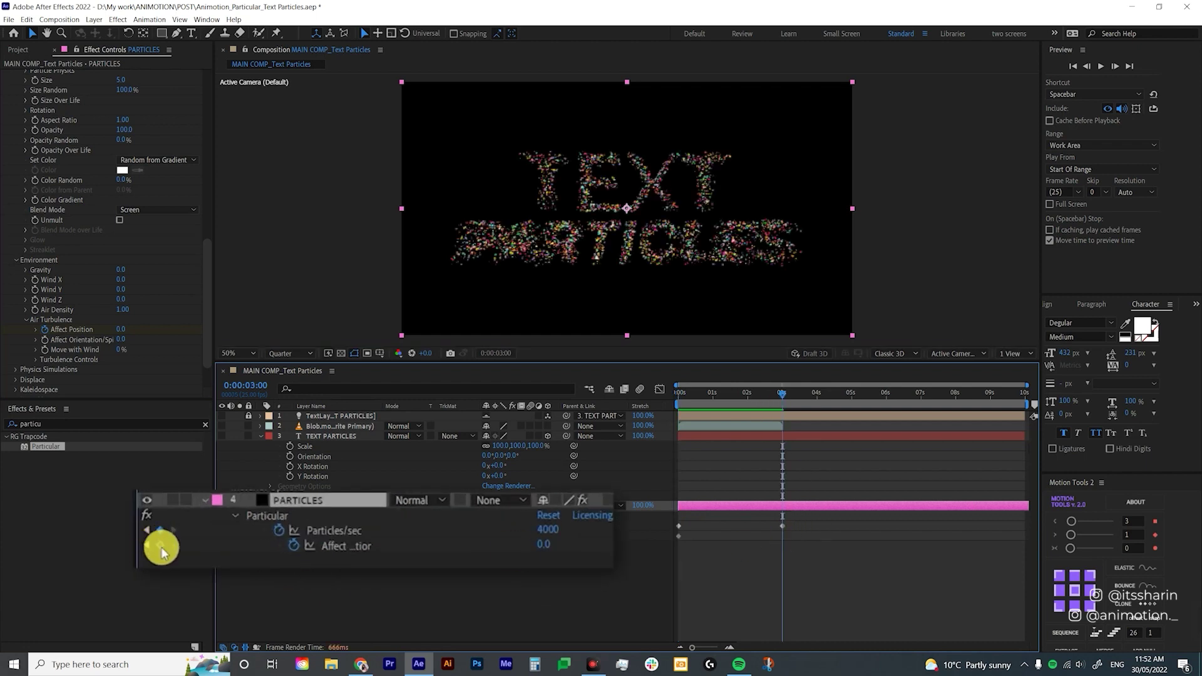
left_click(147, 545)
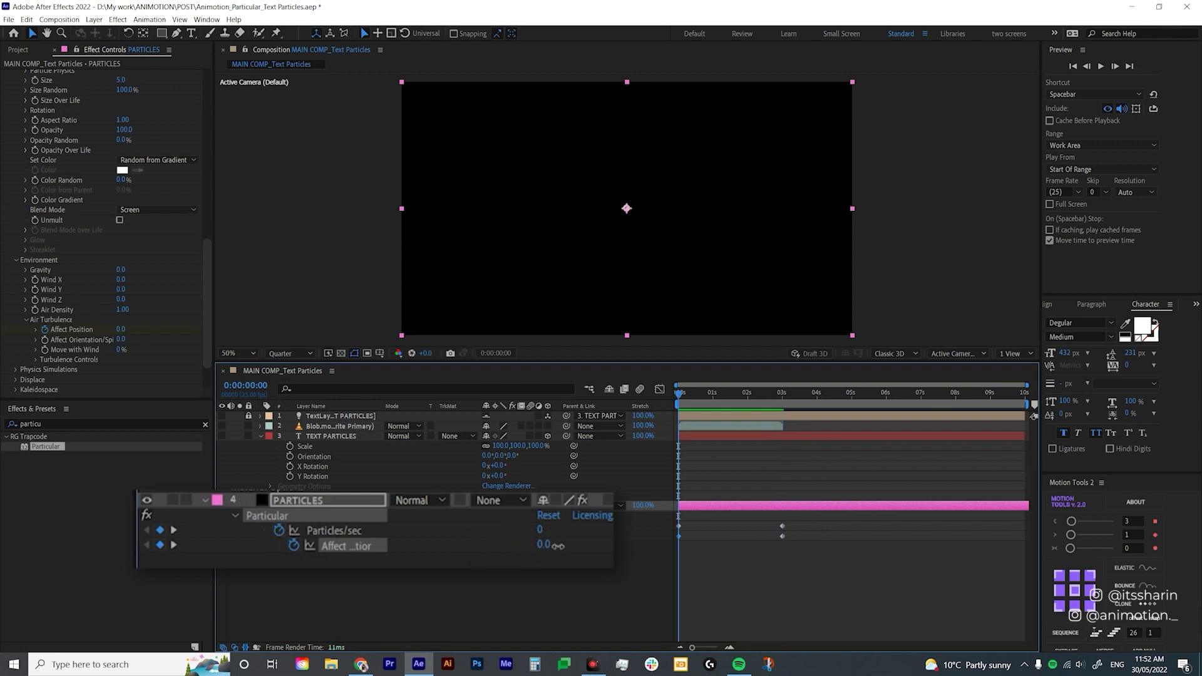
left_click(542, 545)
type("200")
key("Return")
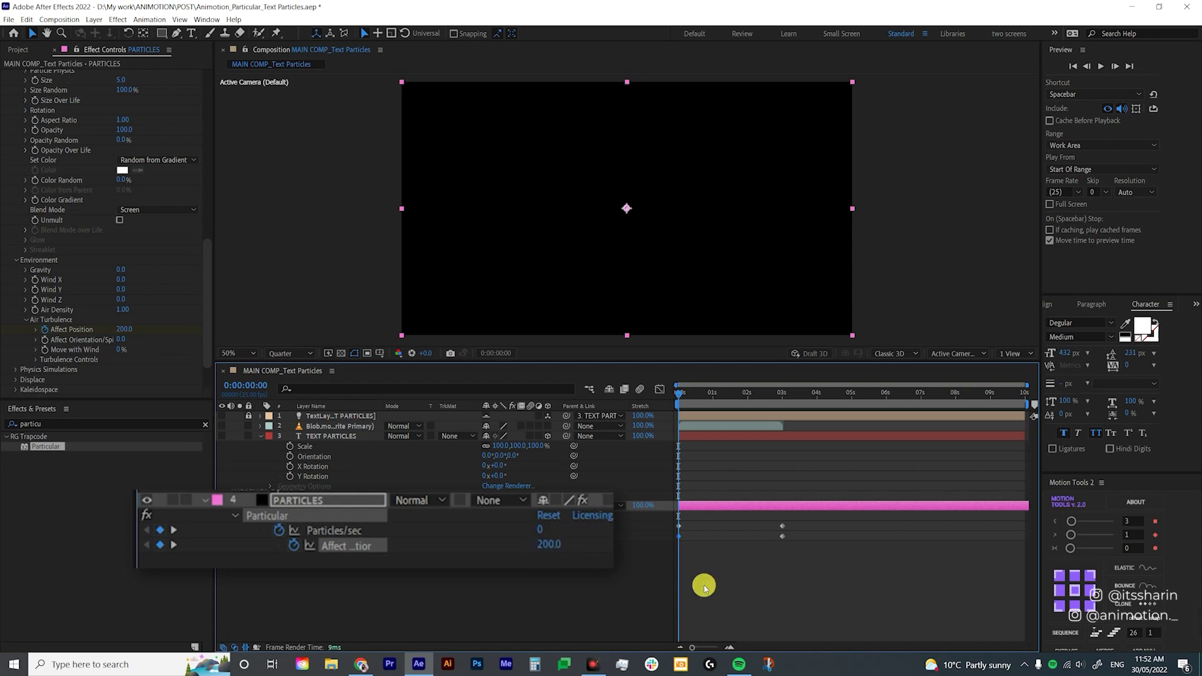
left_click(784, 584)
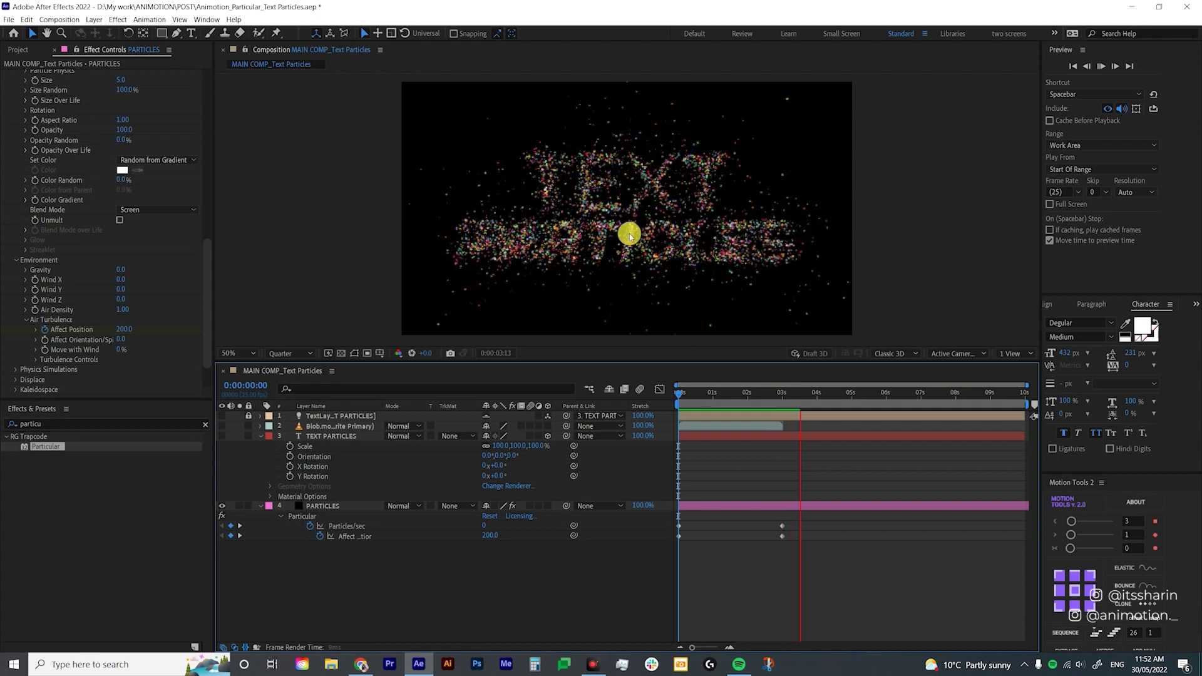
left_click(797, 401)
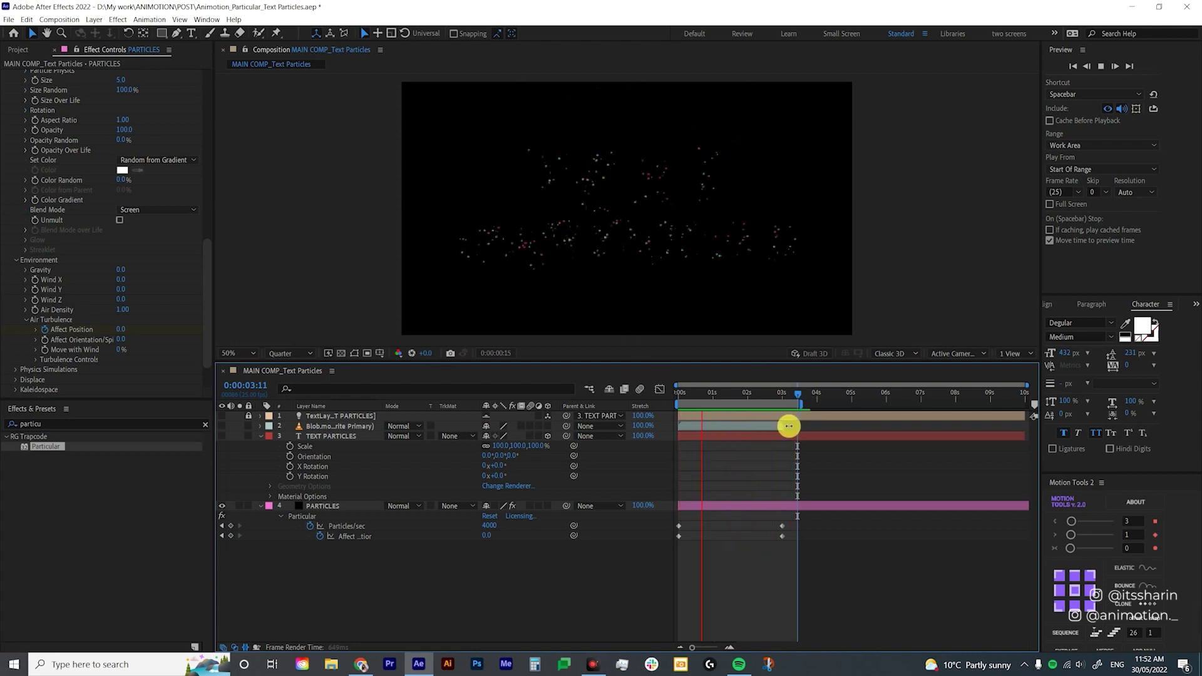
left_click_drag(735, 391, 897, 455)
key("Home")
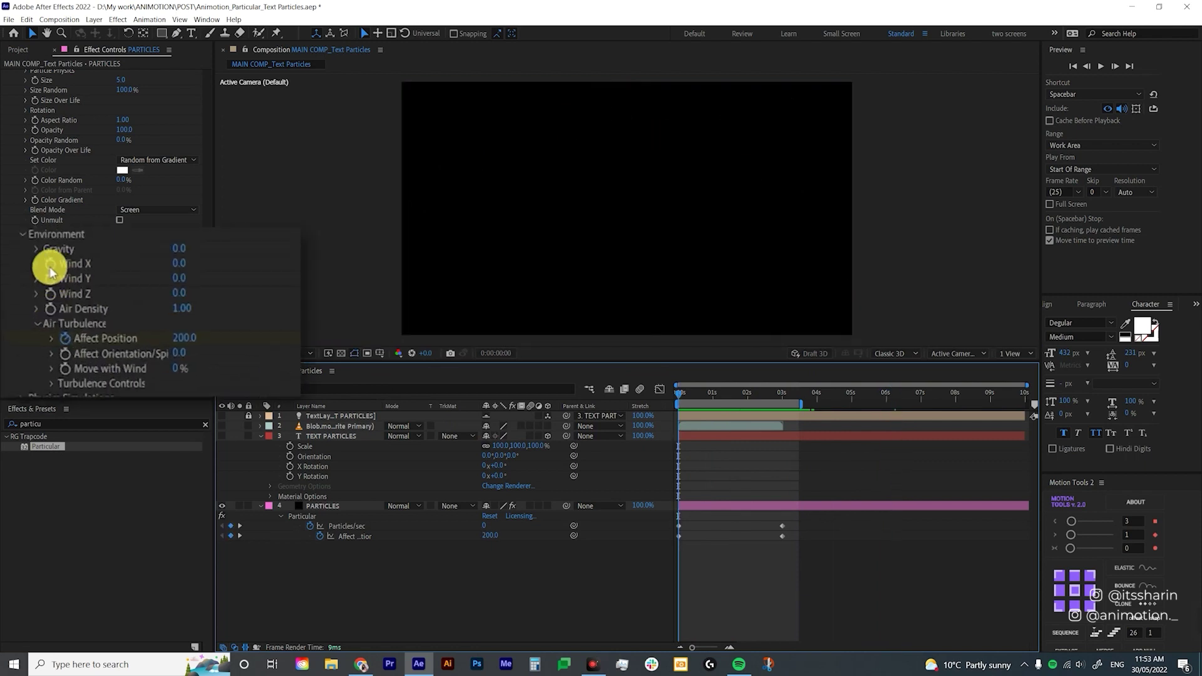
Keyframe Wind X at 0 at 3 seconds and 152 at the start
left_click(313, 497)
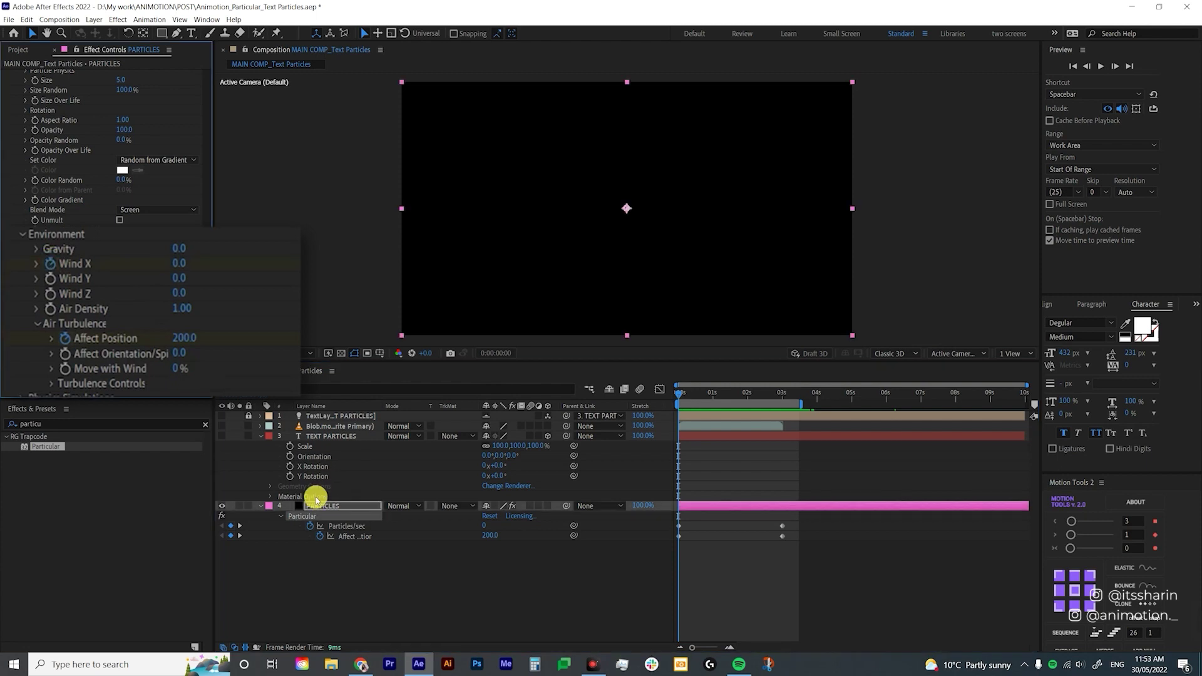
left_click(316, 505)
key("u")
key("u")
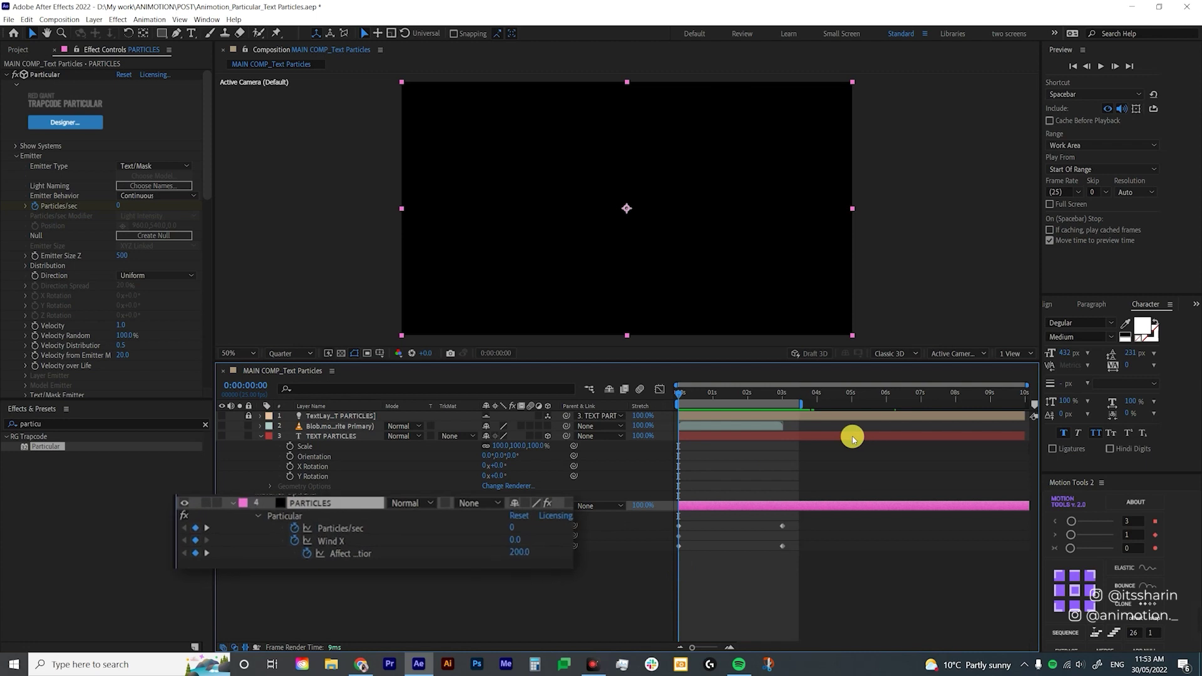
key("k")
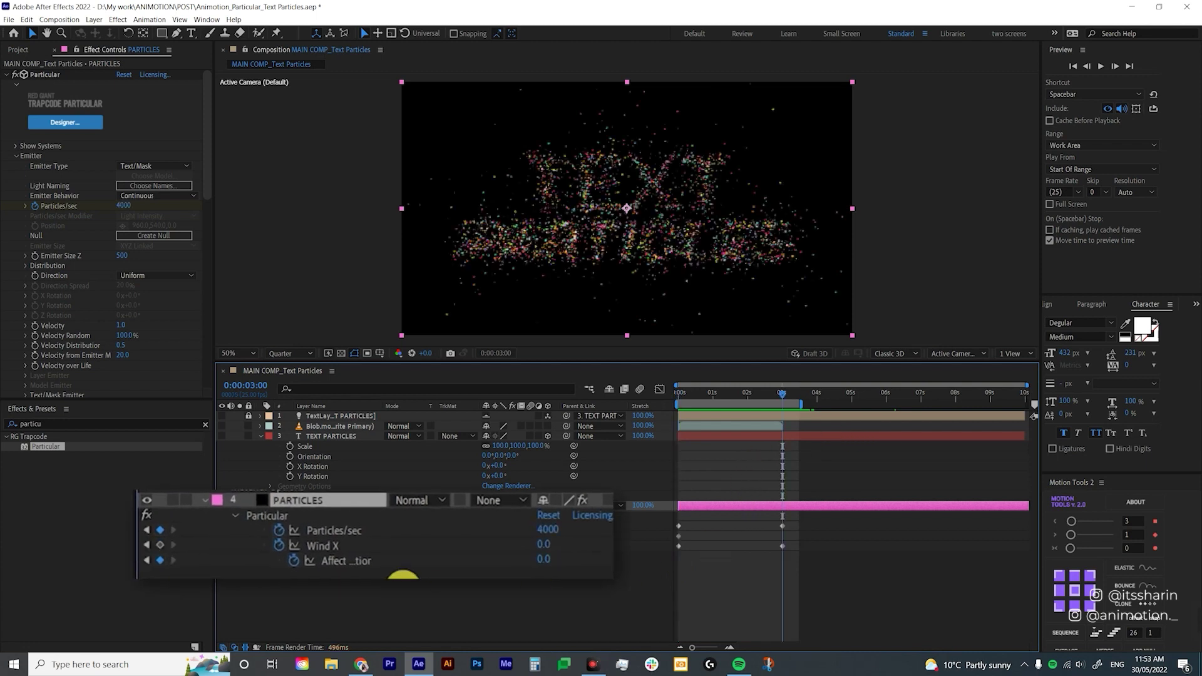
left_click(161, 546)
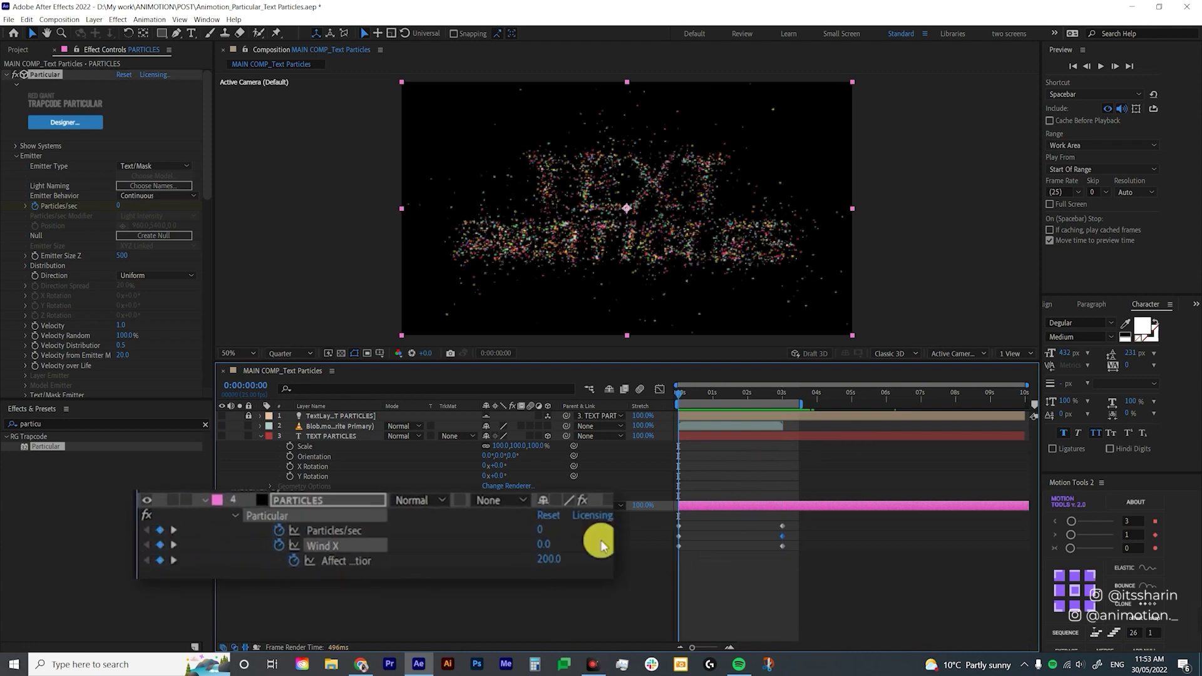
key("Home")
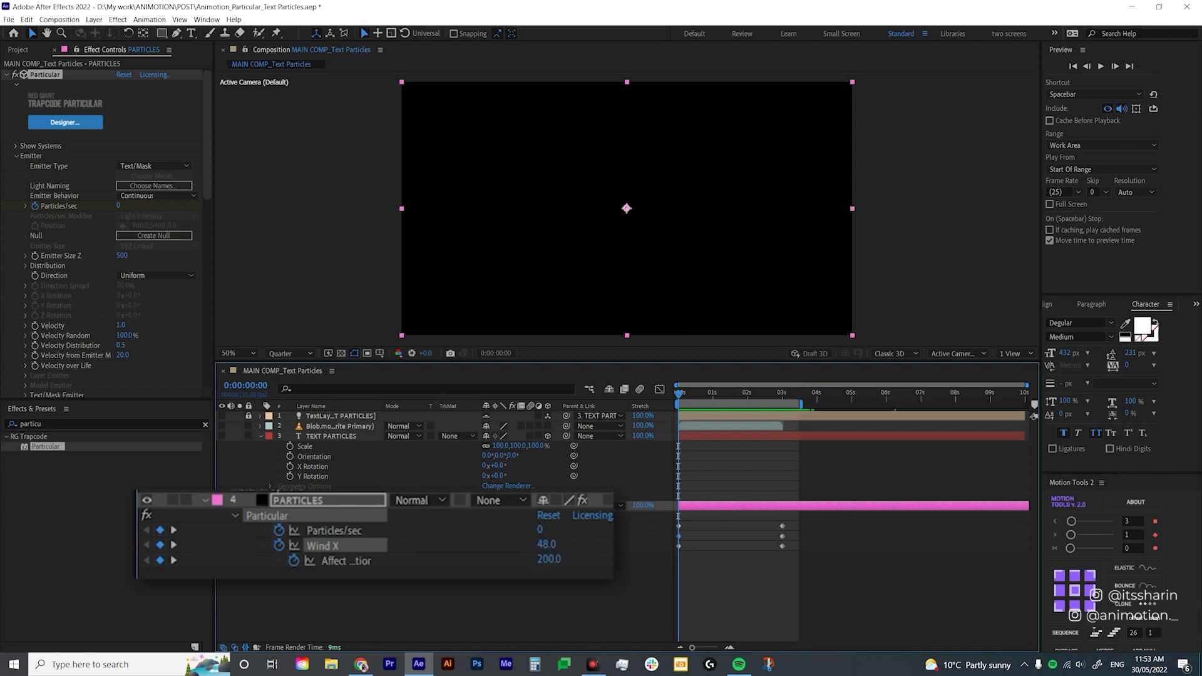
left_click_drag(546, 545, 558, 545)
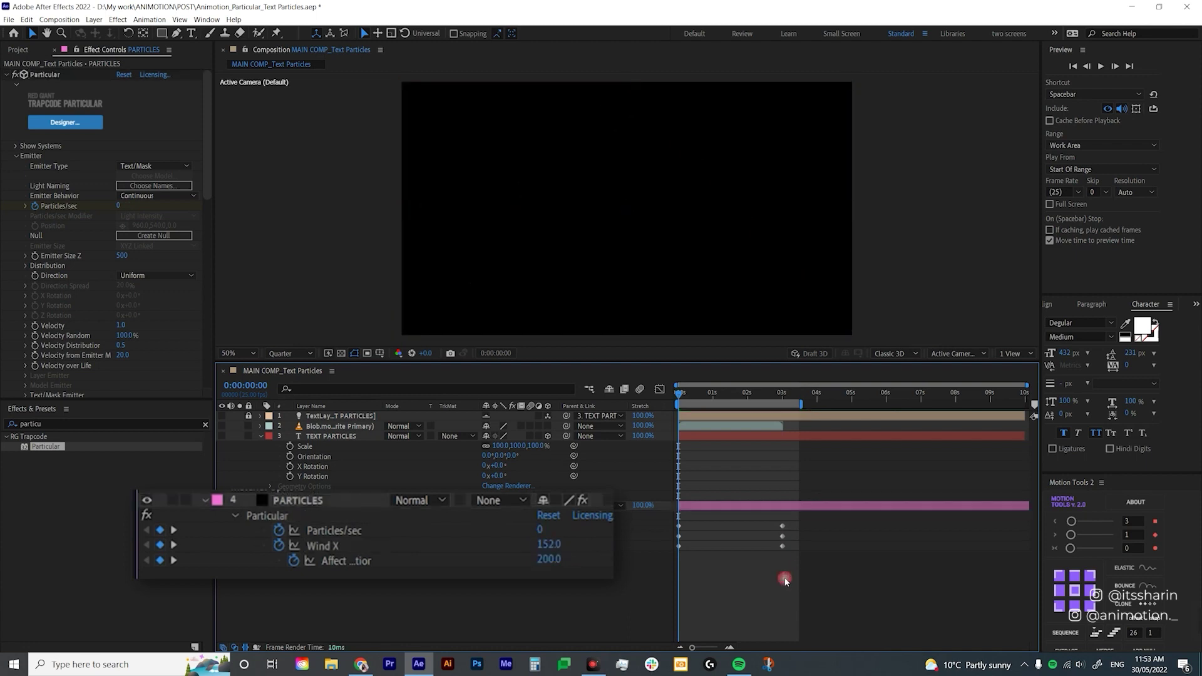
Scrub partway into the blow-in and play the preview
left_click_drag(711, 394, 753, 397)
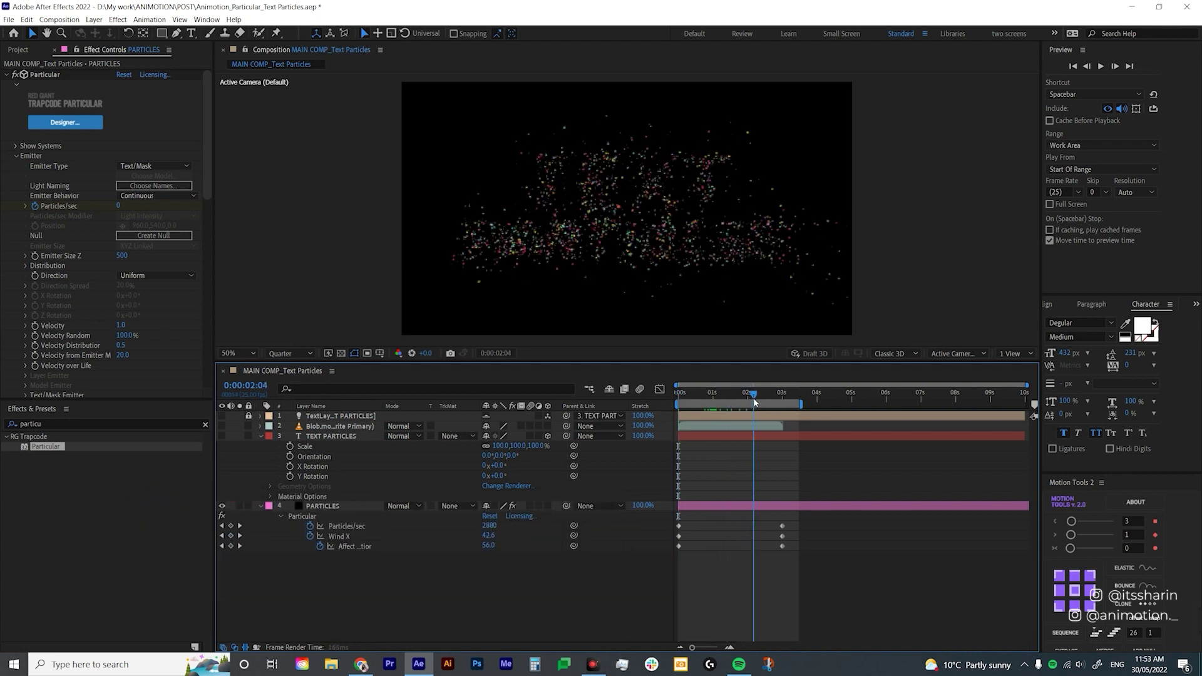
key("space")
scroll(17, 330, "down", 10)
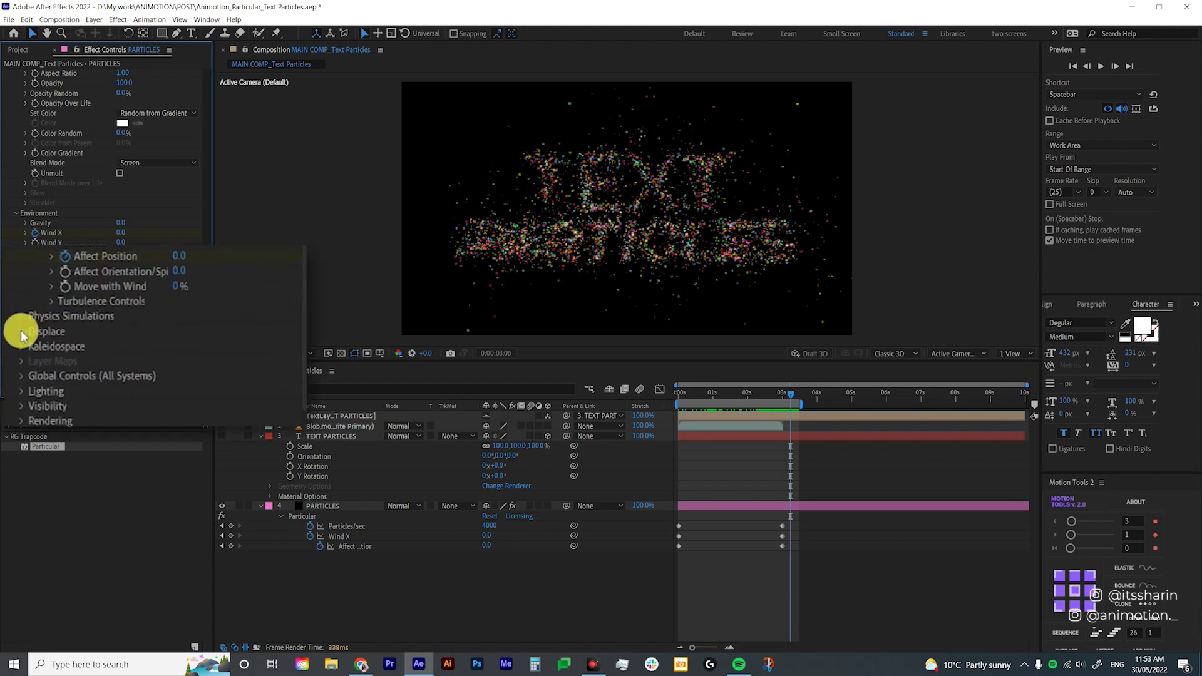
Under Displace > Drift, keyframe Drift X at 0 at 3 seconds and -180 at the start
left_click(16, 331)
scroll(56, 357, "down", 3)
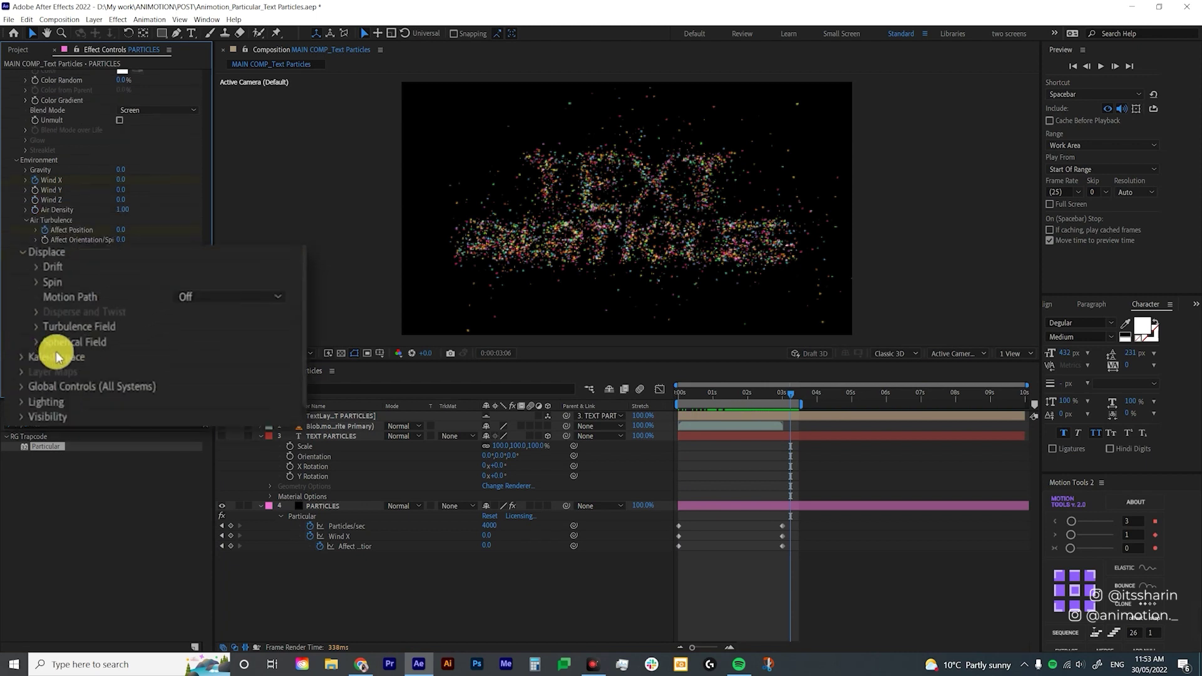
left_click(36, 269)
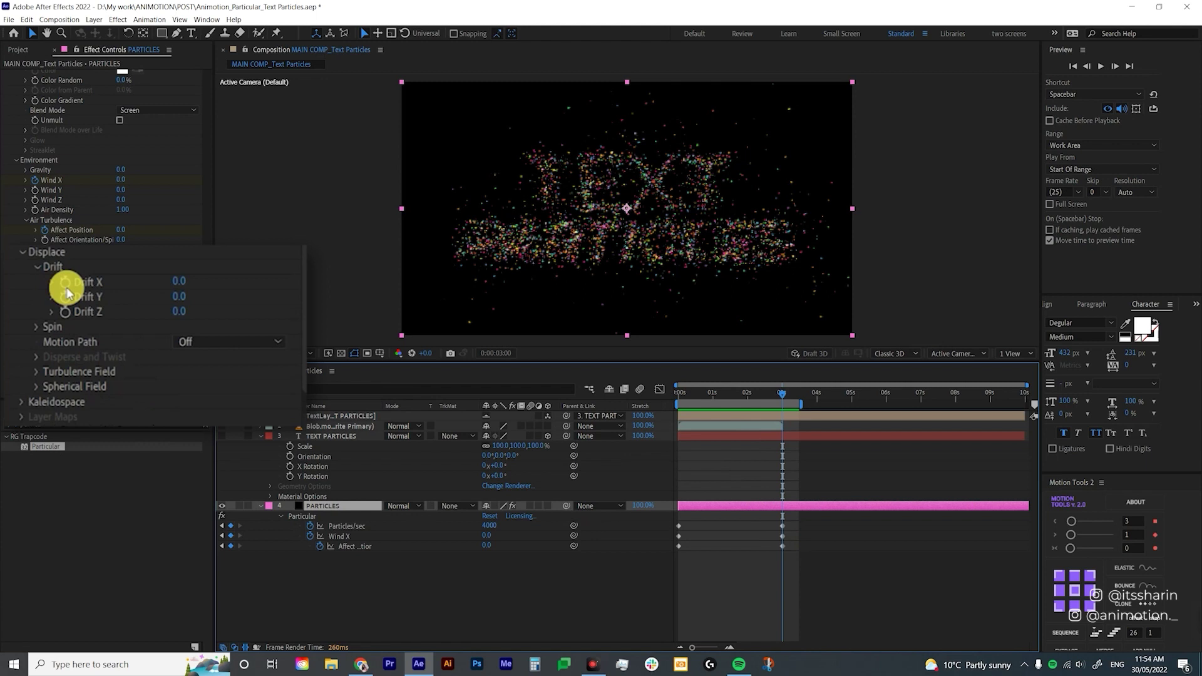
left_click(65, 285)
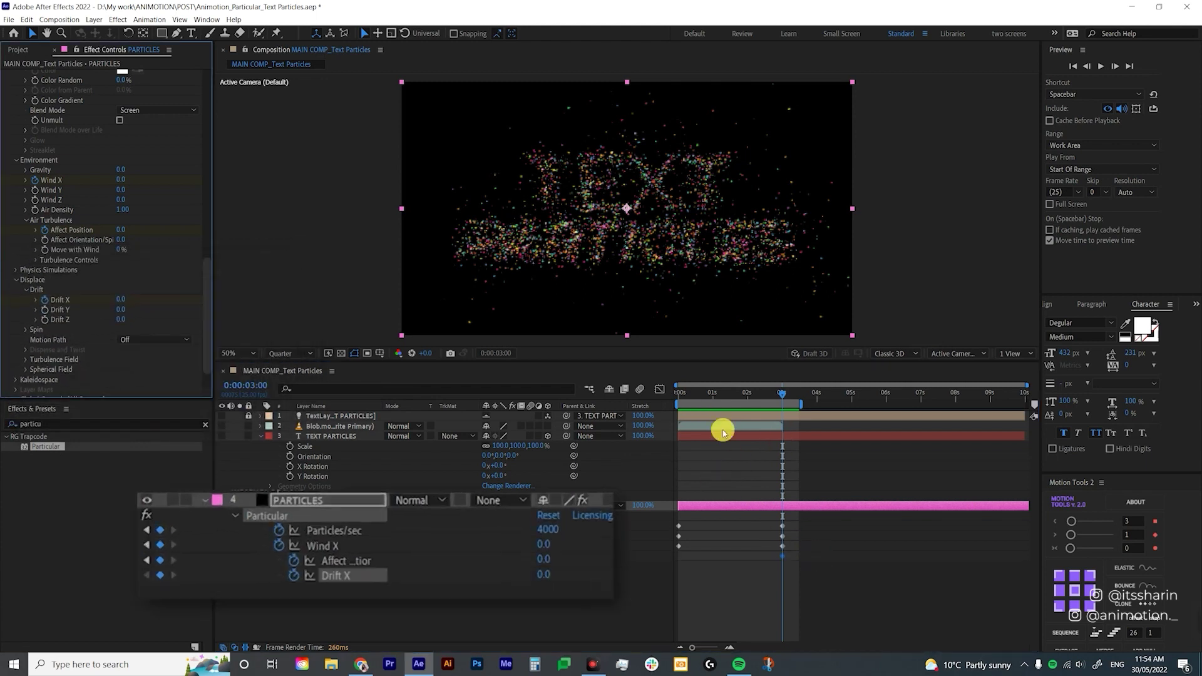
left_click_drag(748, 394, 652, 415)
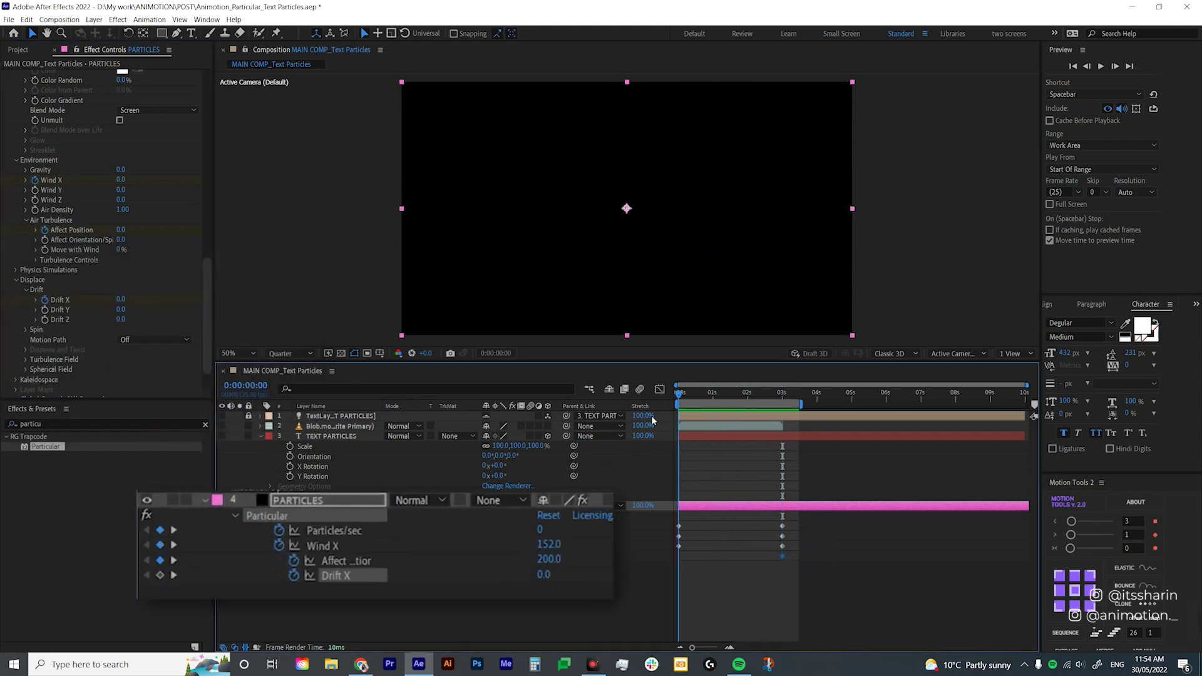
left_click(160, 574)
left_click_drag(542, 579, 471, 576)
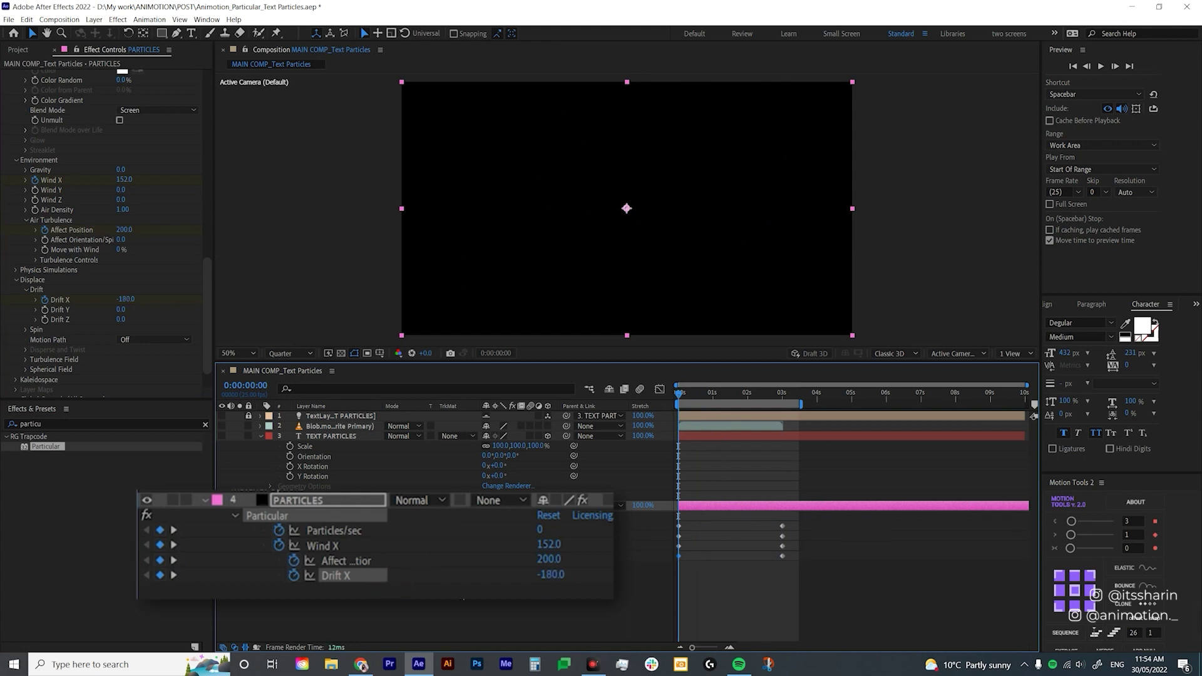
left_click(701, 580)
left_click(290, 353)
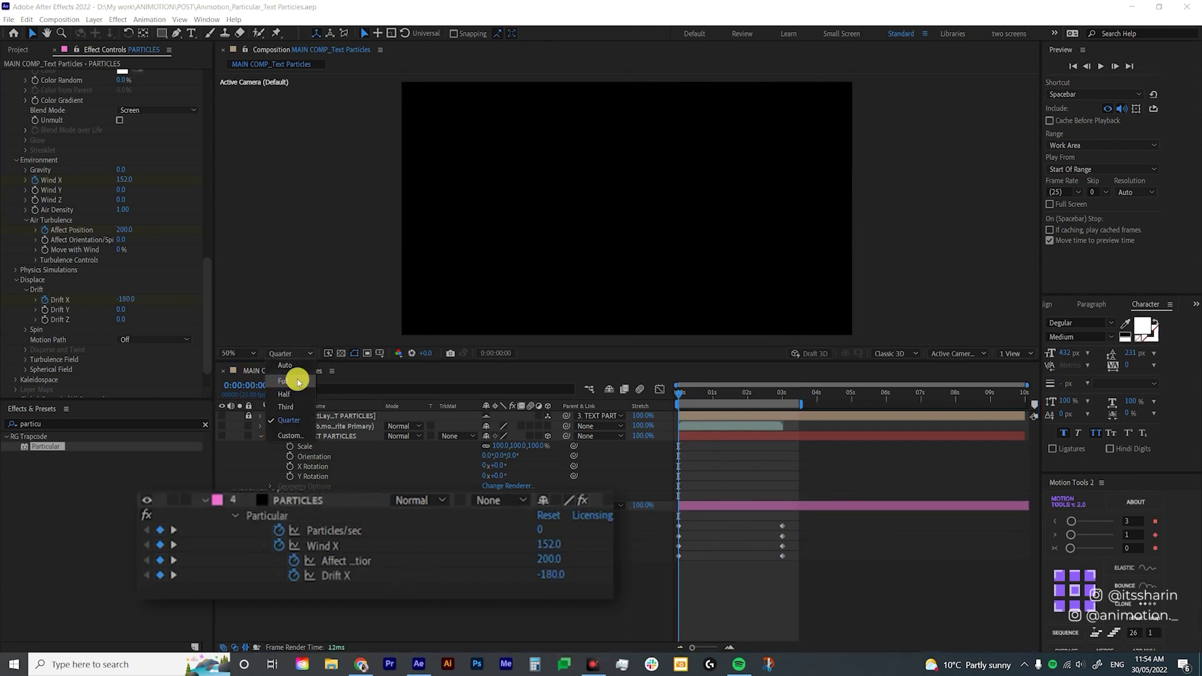
Preview at Full resolution with the work area spanning all 10 seconds
left_click(297, 381)
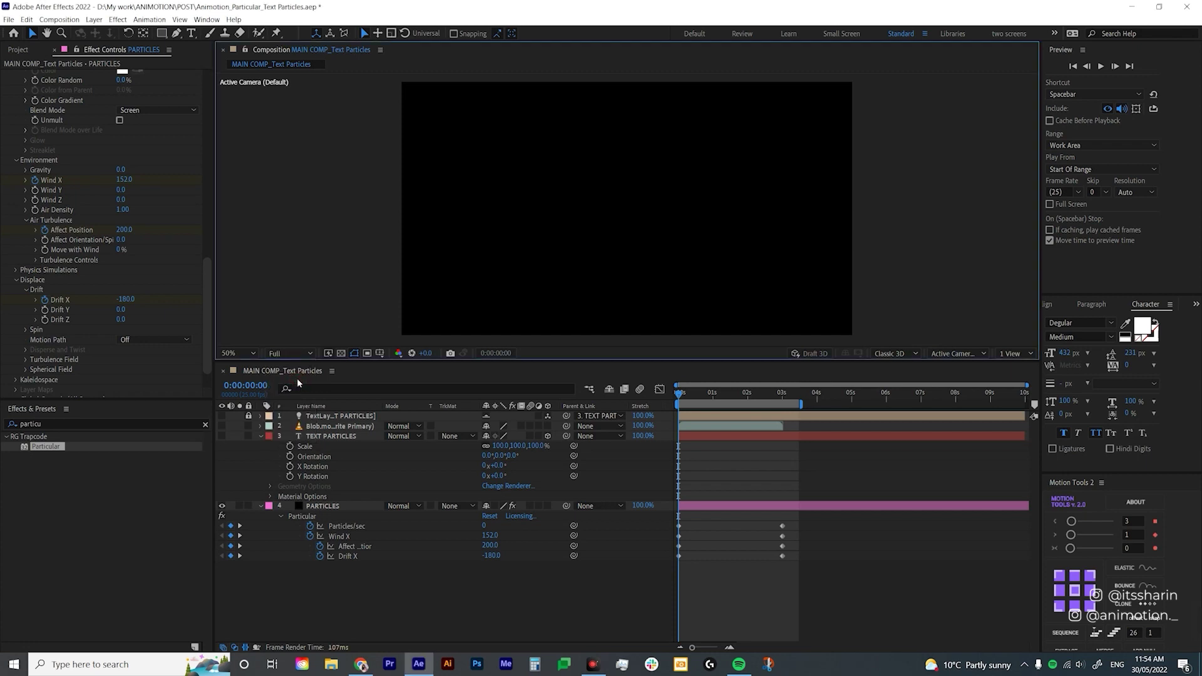
double_click(787, 406)
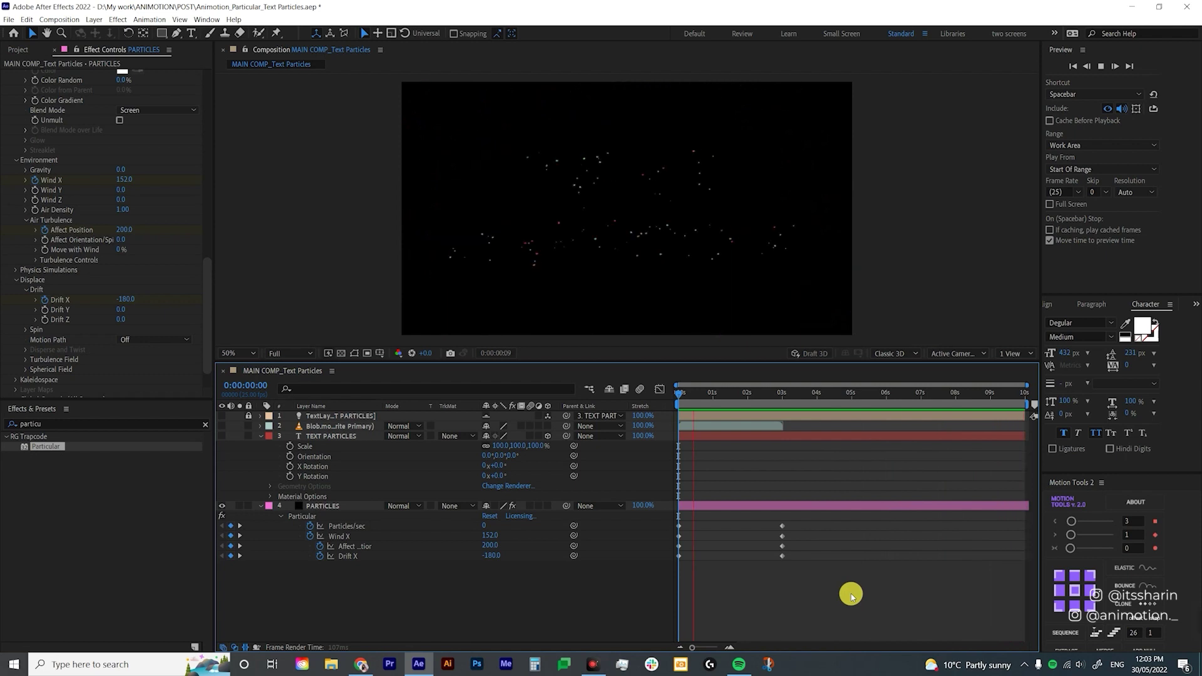
left_click_drag(829, 392, 988, 415)
left_click(488, 245)
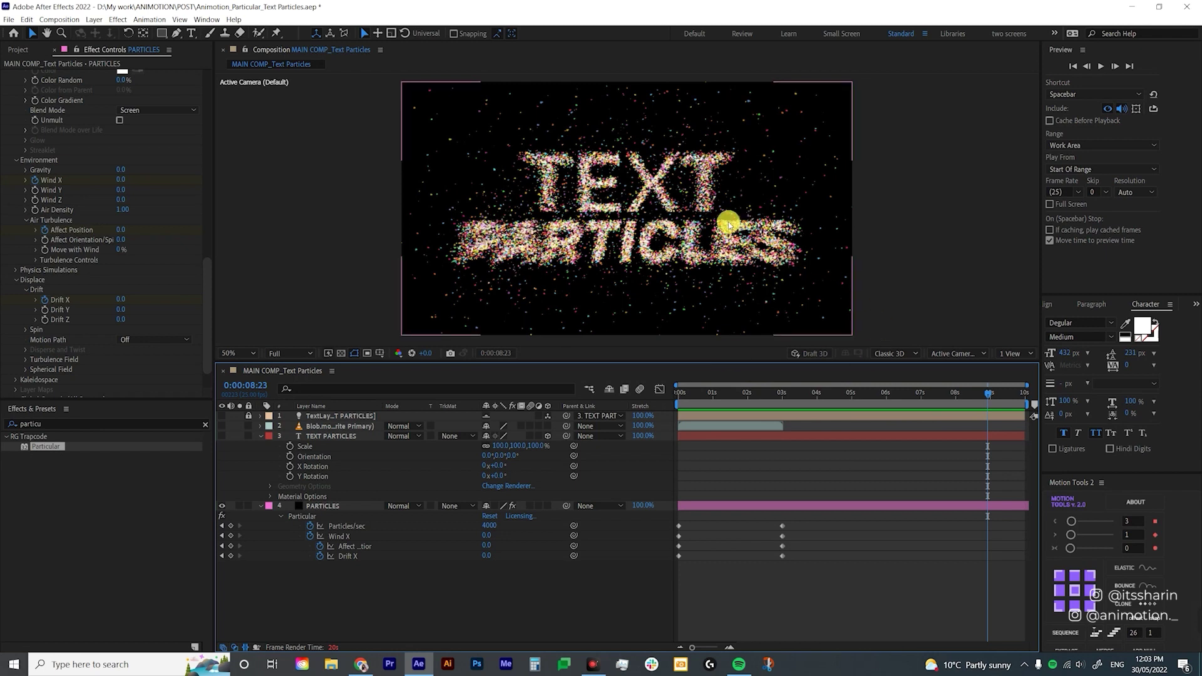
left_click(905, 441)
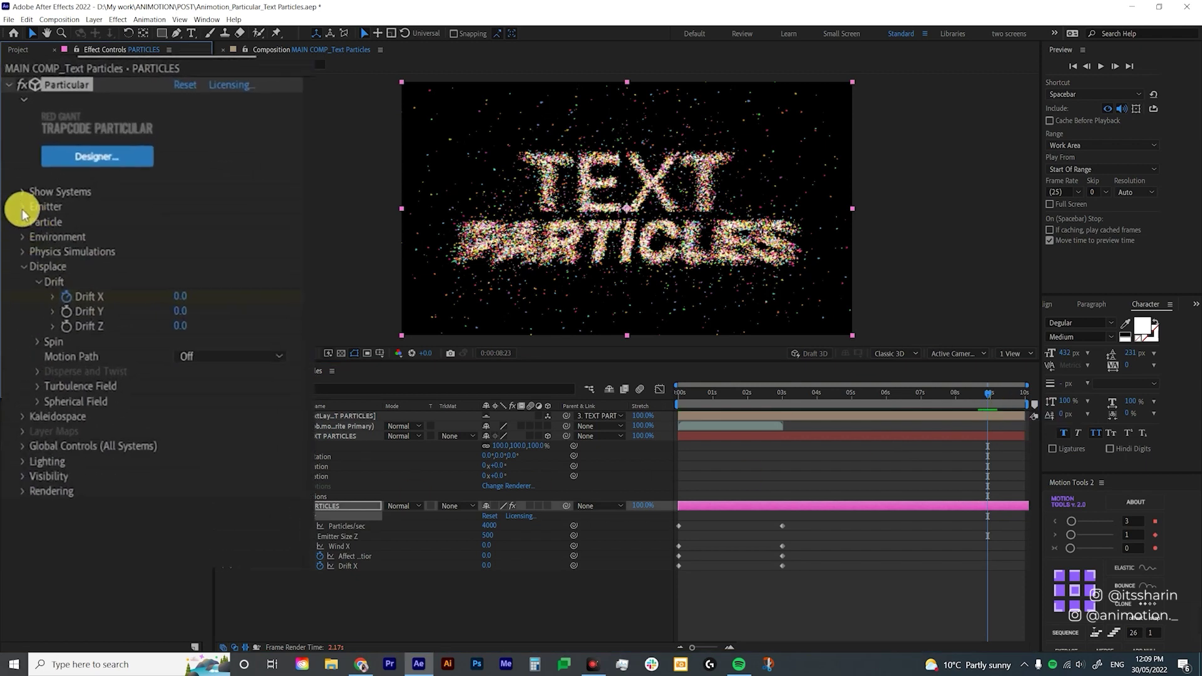
Turn on Match Text/Mask Size in Particular's Emitter > Text/Mask Emitter settings
left_click(22, 209)
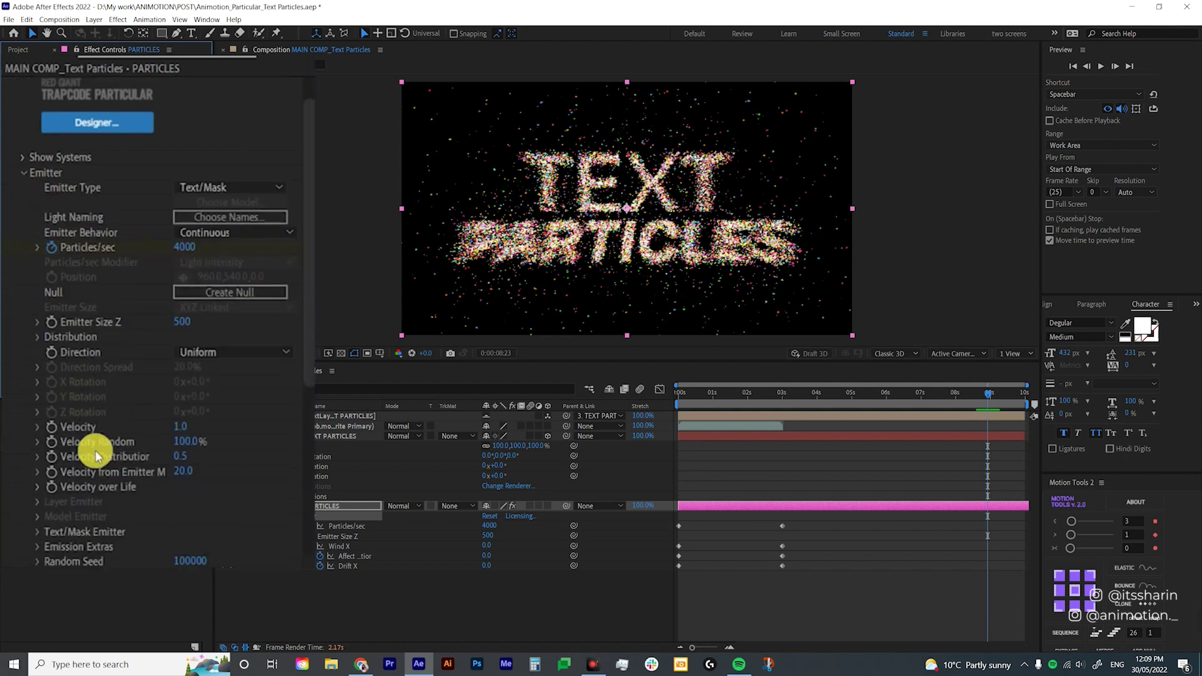
scroll(63, 432, "down", 5)
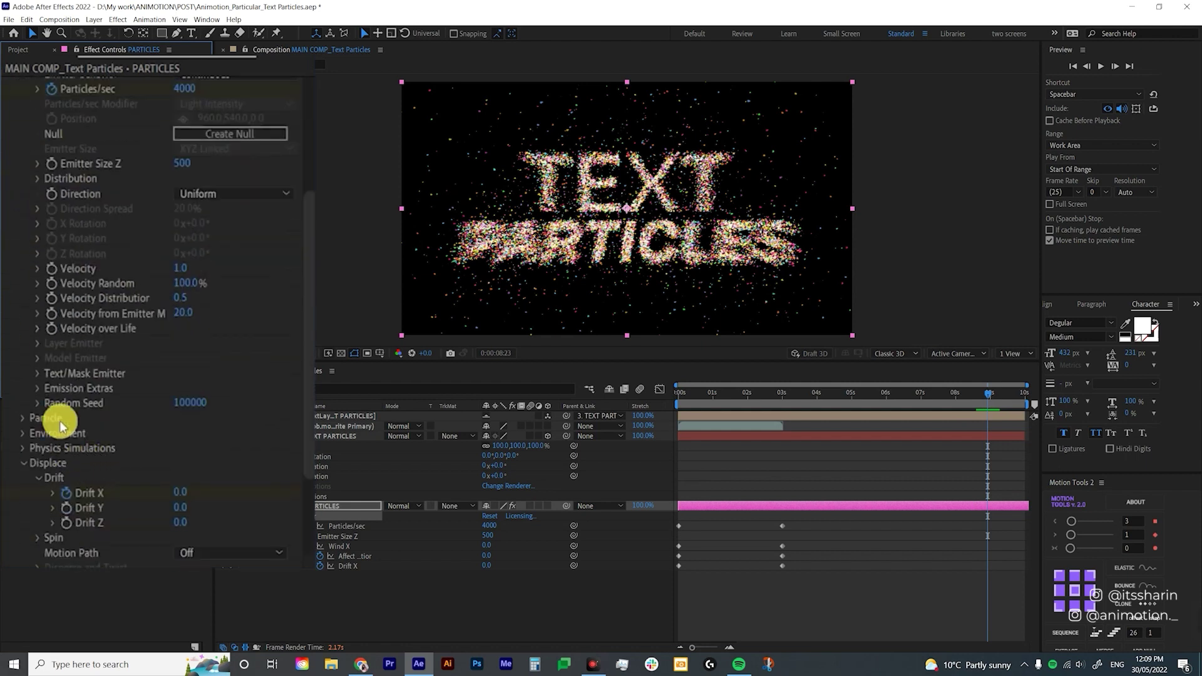
left_click(37, 375)
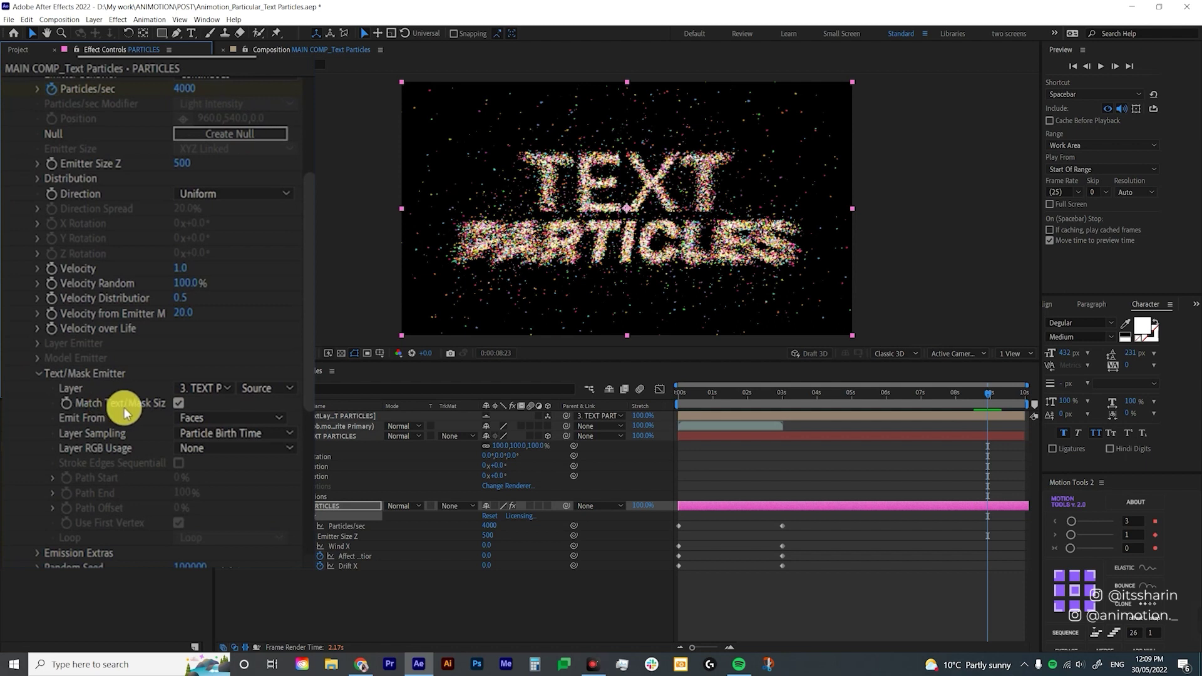
left_click(179, 405)
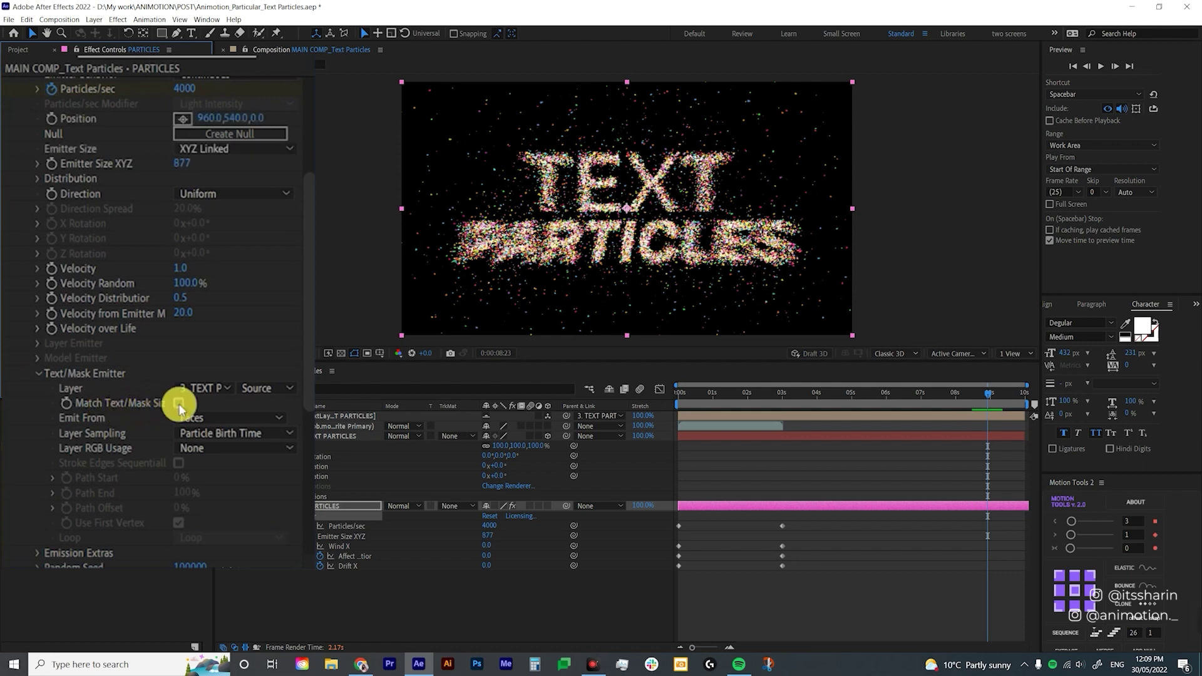
left_click(179, 405)
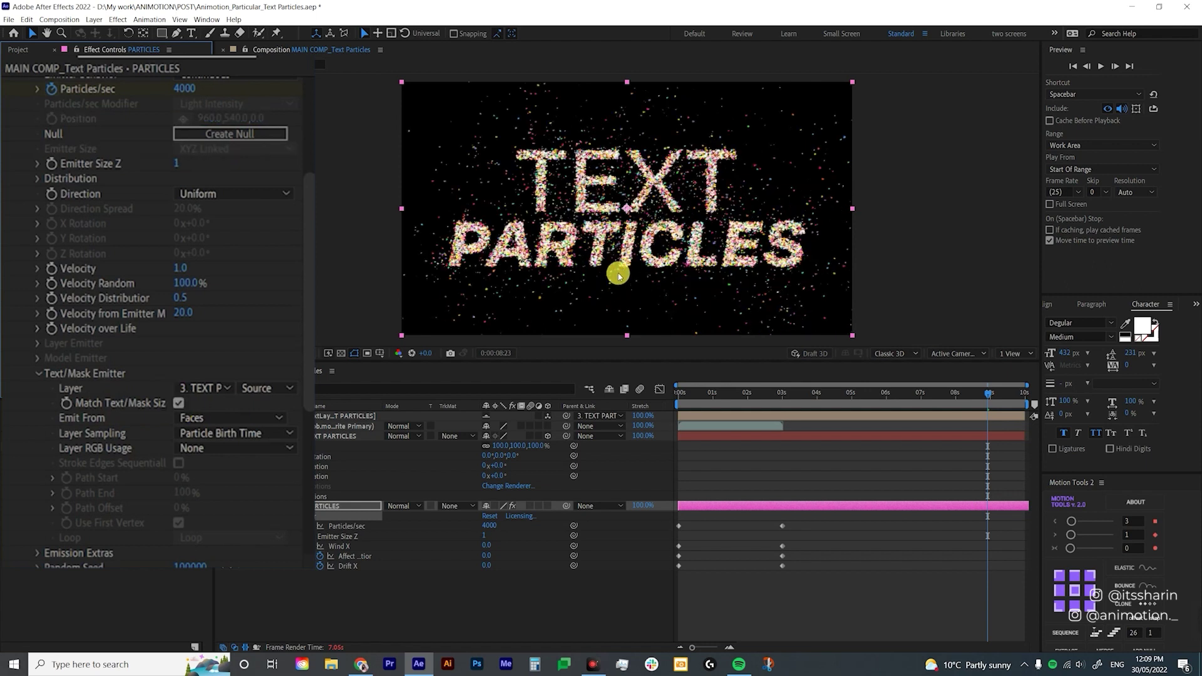
left_click_drag(986, 397, 778, 429)
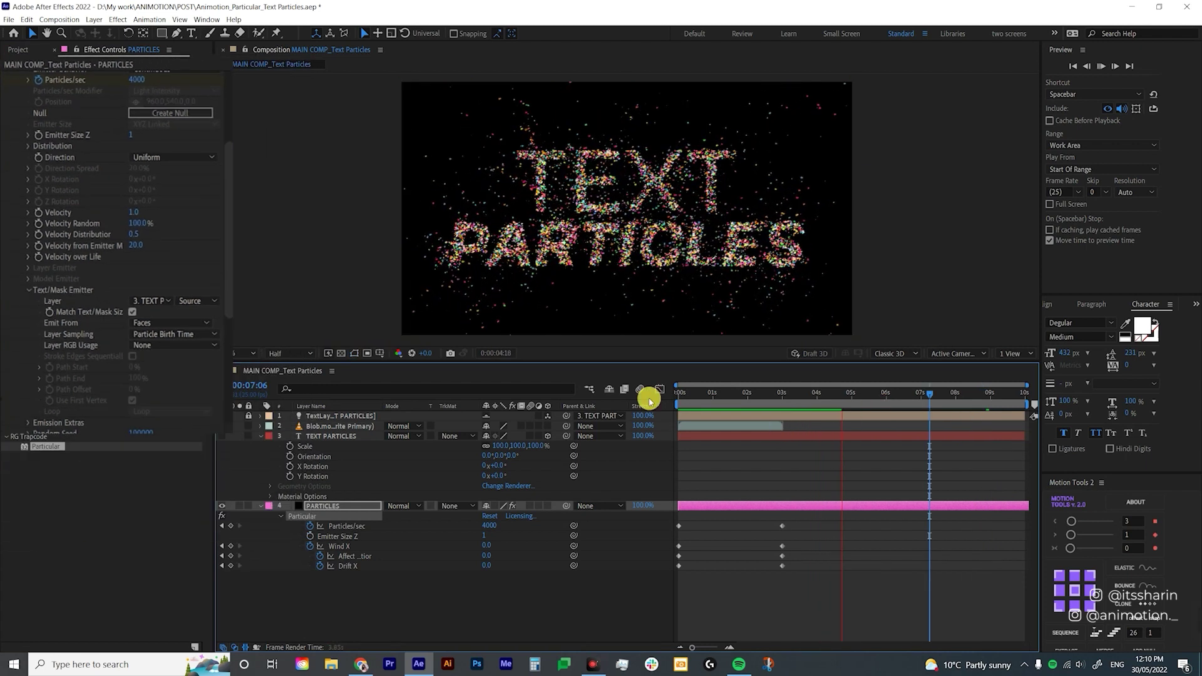